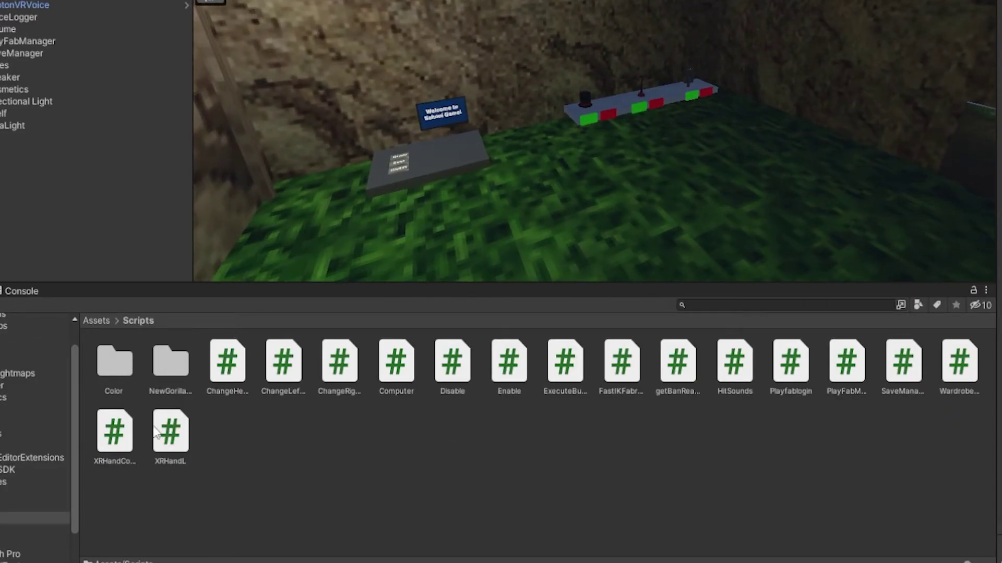
Open the Player prefab from Assets/Resources/PhotonVR for editing
left_click(119, 435)
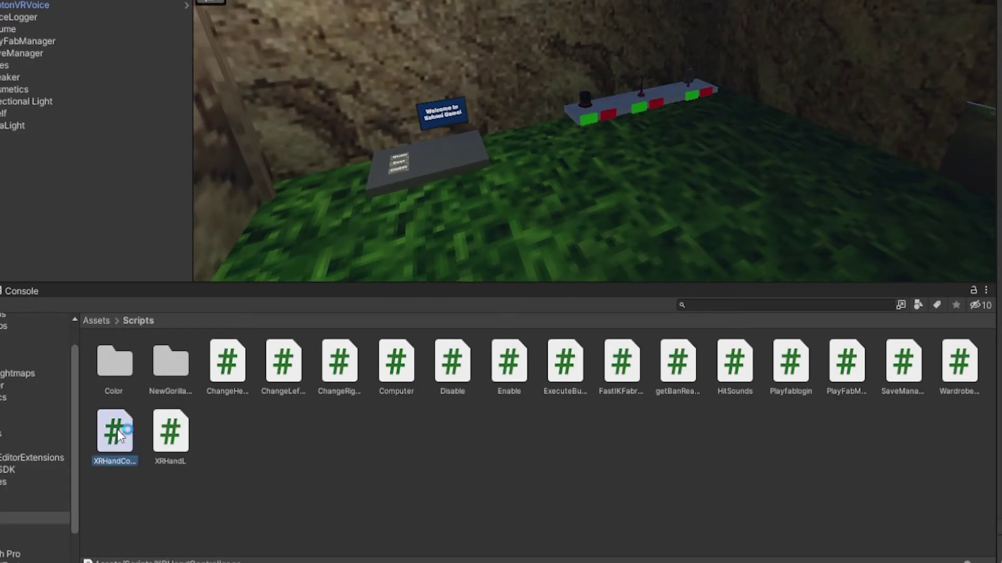
left_click(168, 436)
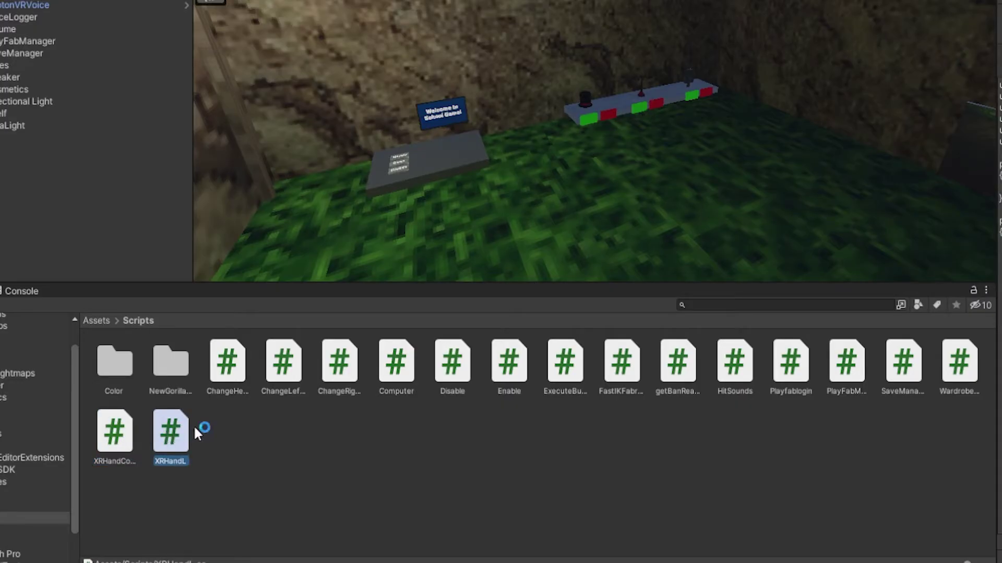
left_click(100, 323)
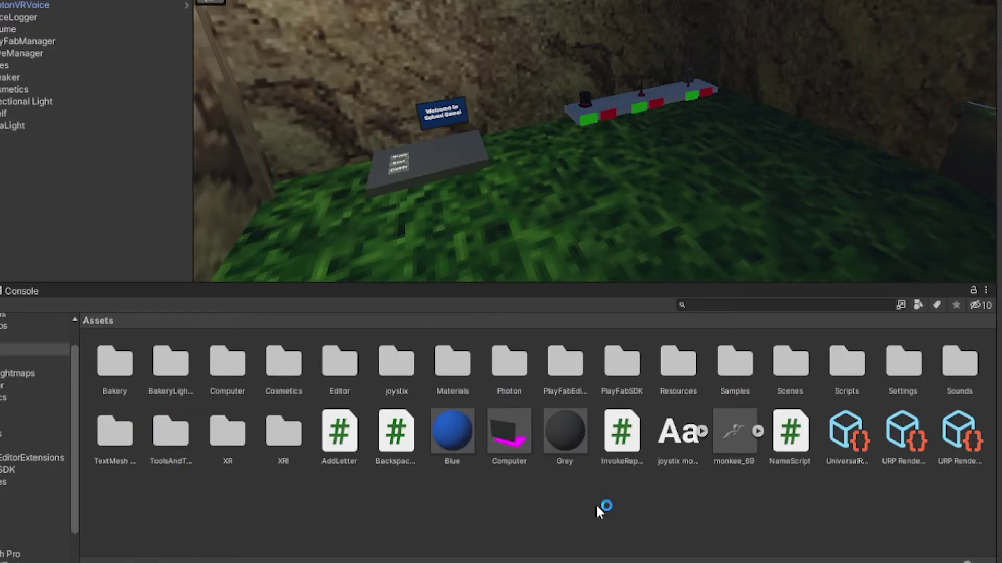
double_click(676, 368)
double_click(179, 368)
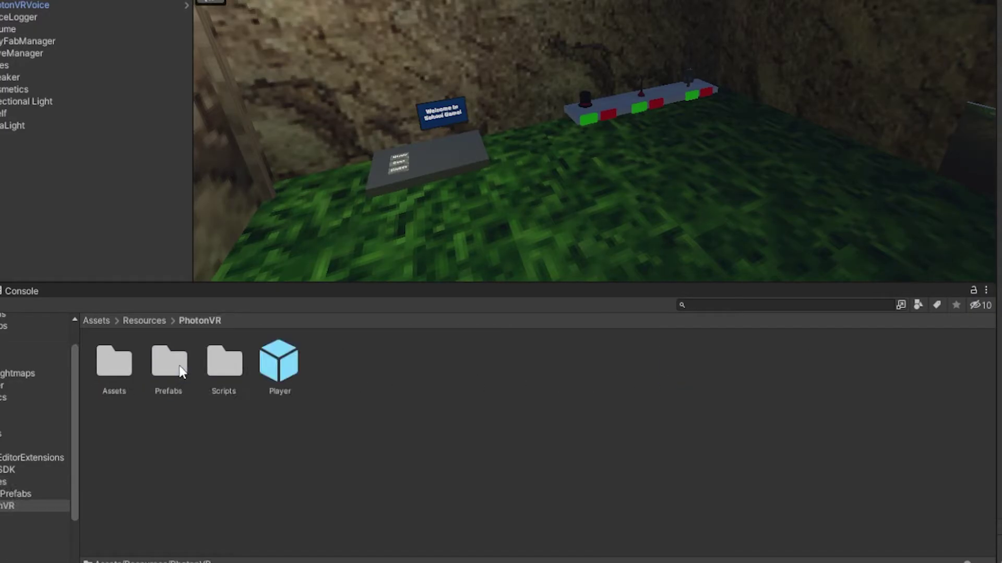
double_click(277, 360)
Bring the monkey's hand into view and test-bend the PinkyF R bone, then undo
right_click_drag(572, 158, 409, 197)
key("w")
left_click(410, 177)
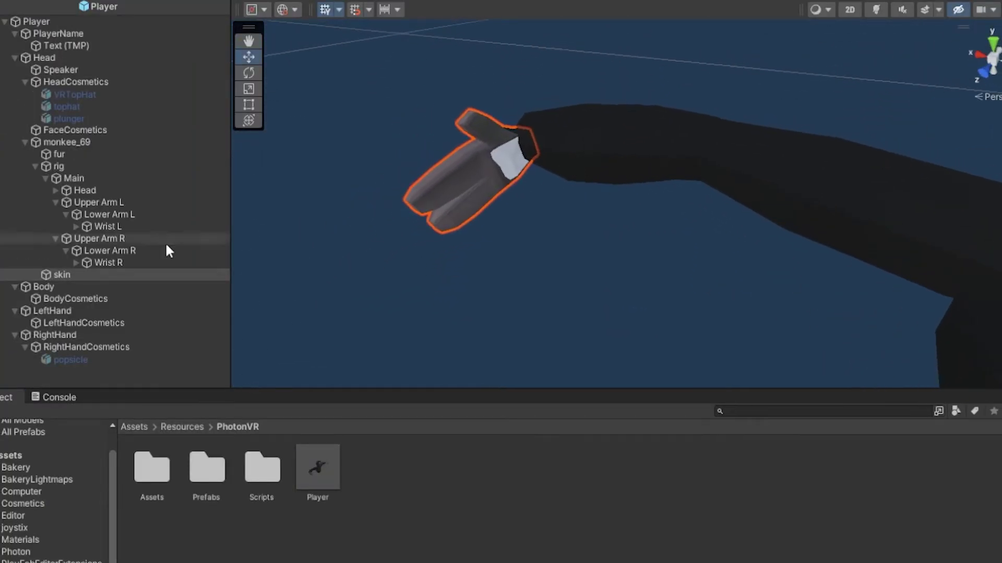
left_click(76, 263)
left_click(96, 275)
right_click_drag(344, 172, 250, 96)
left_click(248, 74)
left_click_drag(600, 285, 662, 265)
key("ctrl+z")
Test-bend the PinkyF R.001 and PinkyF R.002 joints, then undo the rotations
left_click(85, 274)
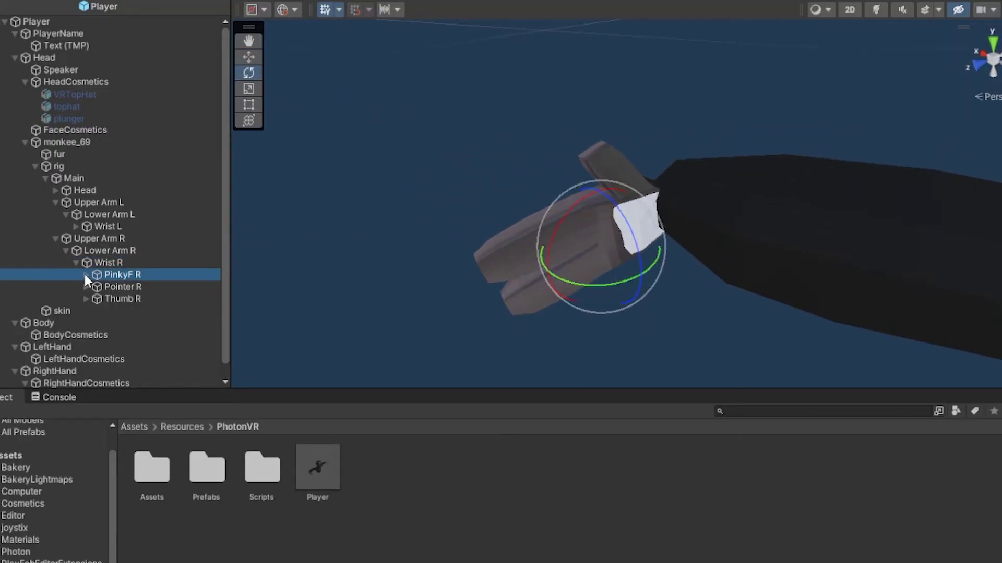
left_click(85, 274)
left_click(136, 286)
left_click_drag(574, 303, 684, 305)
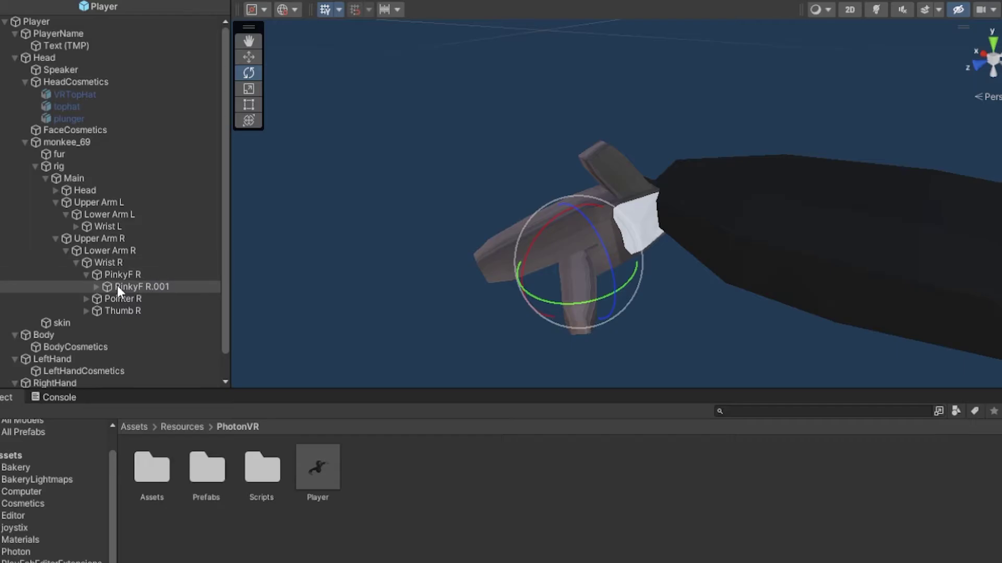
left_click(96, 286)
left_click(151, 299)
left_click_drag(553, 340, 585, 336)
key("ctrl+z")
key("ctrl+z")
key("ctrl+z")
key("ctrl+z")
key("ctrl+z")
left_click(672, 250)
Frame the right wrist and test-move it, then undo the move
right_click_drag(672, 251, 694, 258)
key("w")
left_click_drag(694, 257, 645, 287, "alt")
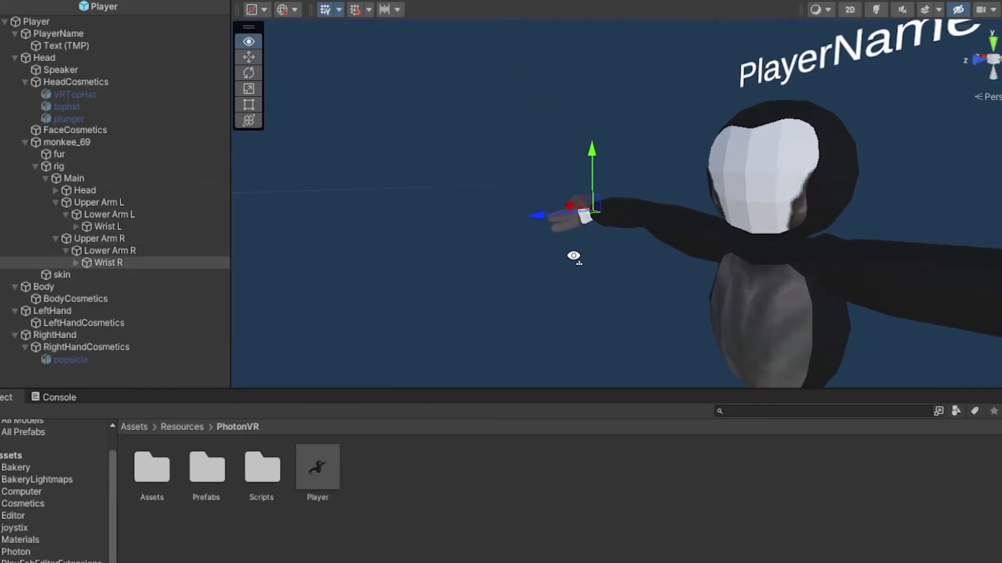
key("w")
right_click_drag(573, 258, 528, 284)
key("w")
left_click_drag(662, 240, 600, 243)
key("ctrl+z")
Select Wrist R in the Hierarchy and pull the view back to see the arm
left_click(71, 261)
left_click(76, 262)
left_click(86, 275)
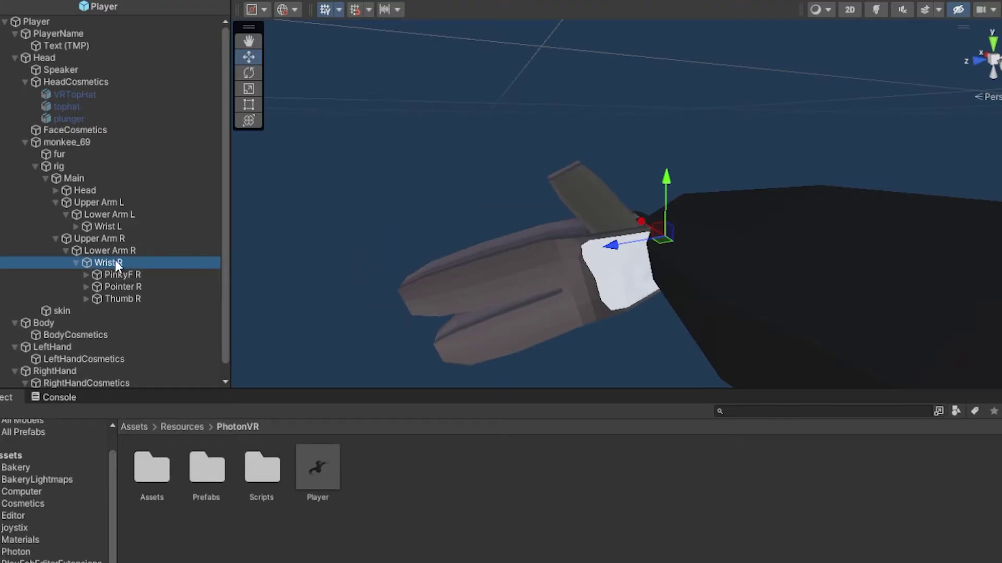
key("w")
right_click_drag(592, 232, 593, 293)
key("s")
Attach the XRHandController script to Wrist R alone
left_click(153, 264)
left_click(130, 274)
left_click(133, 297, "shift")
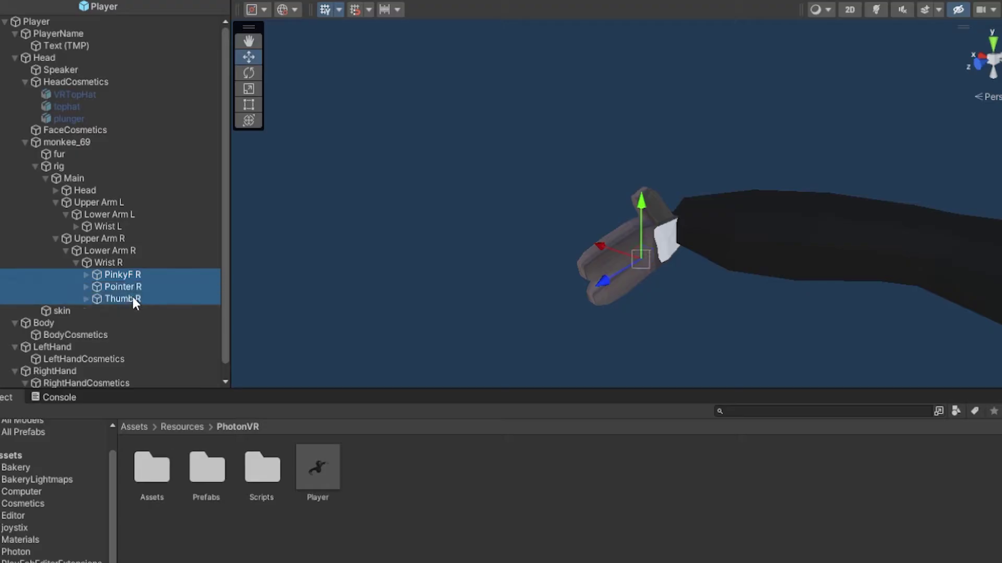
left_click(95, 262)
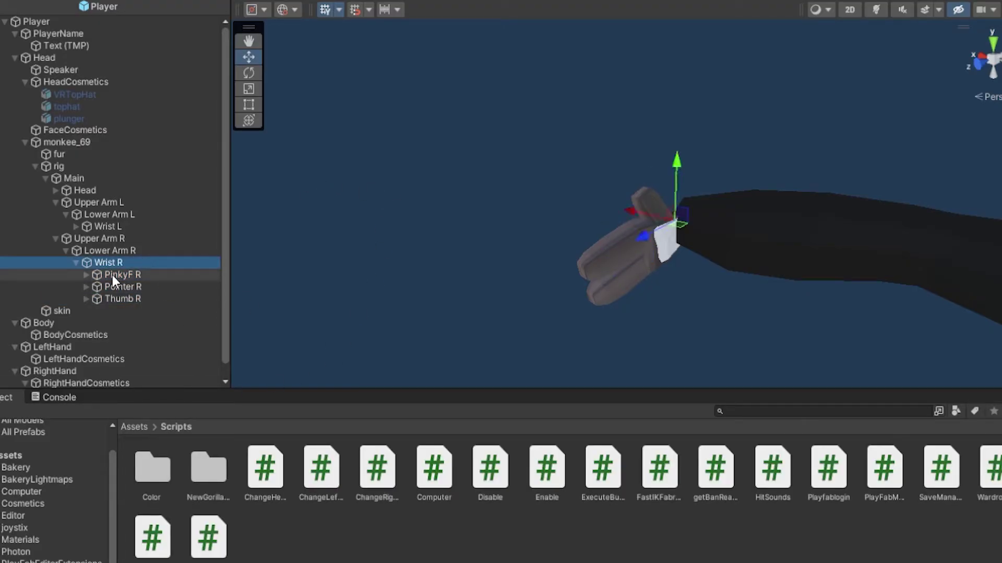
left_click(76, 262)
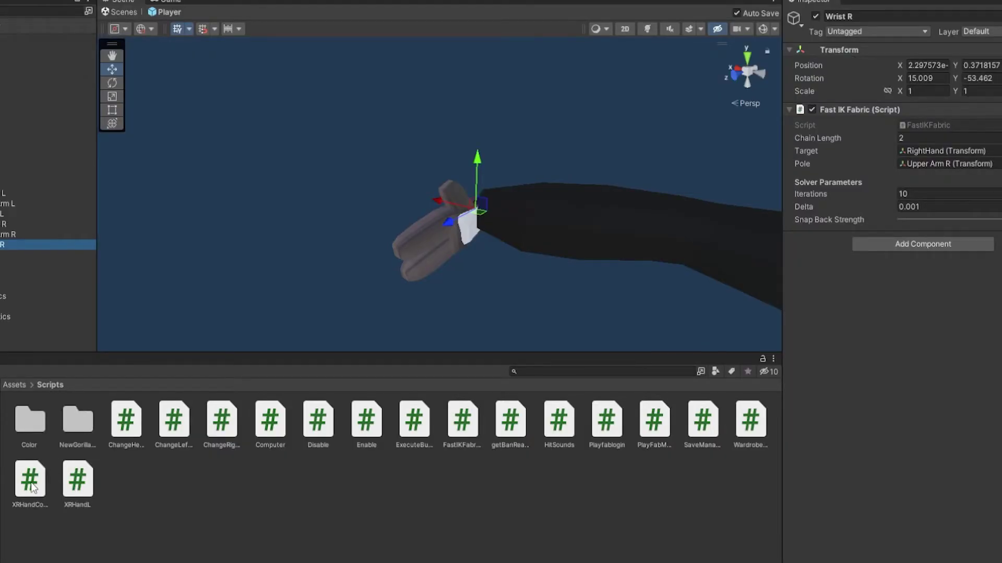
left_click_drag(31, 487, 910, 290)
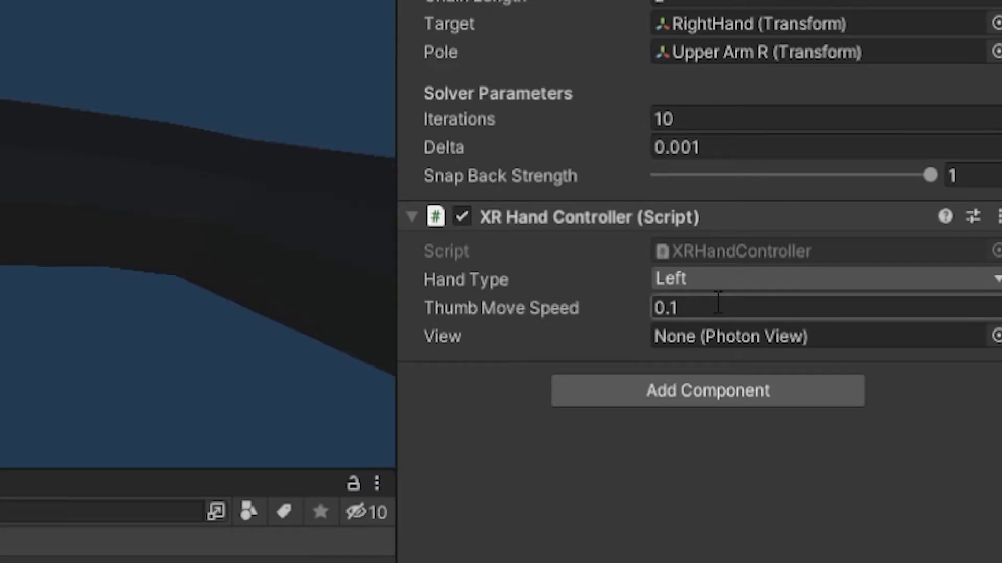
Set Wrist R's Hand Type to Right and link it to the Player Photon View
left_click(920, 266)
left_click(718, 344)
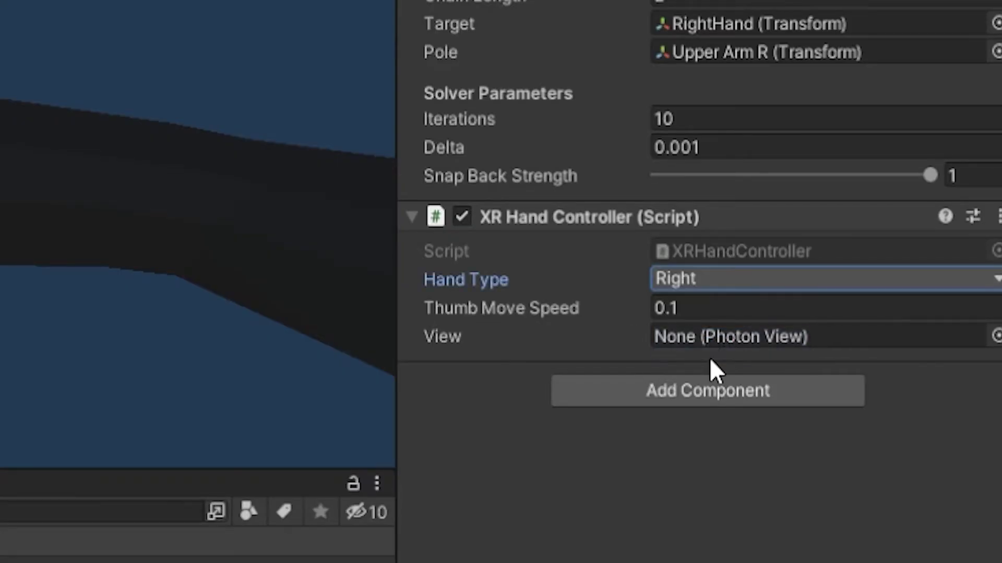
left_click(996, 337)
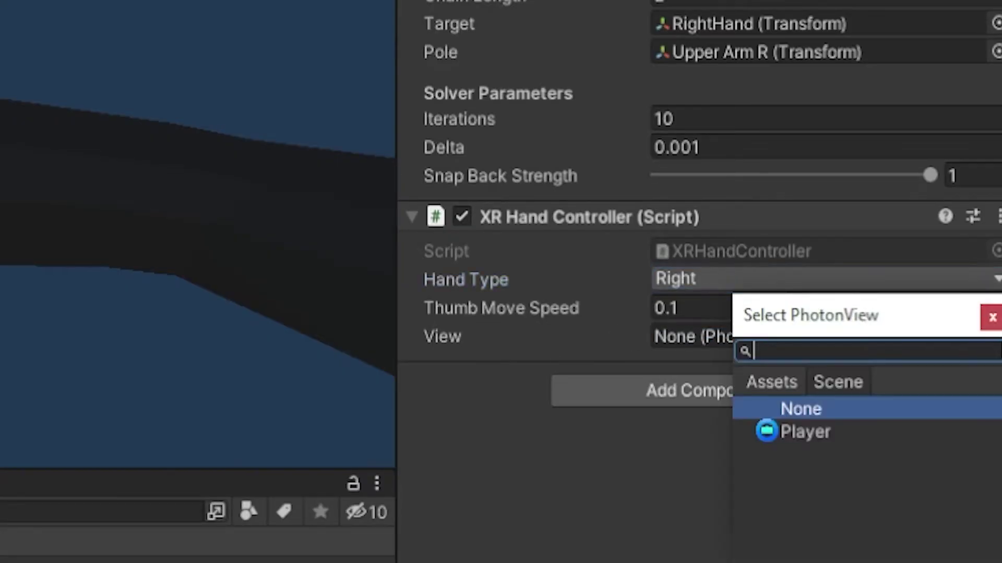
double_click(820, 432)
Add XRHandL to Wrist L, keep Hand Type Left, and link the Player Photon View
right_click_drag(401, 245, 621, 255)
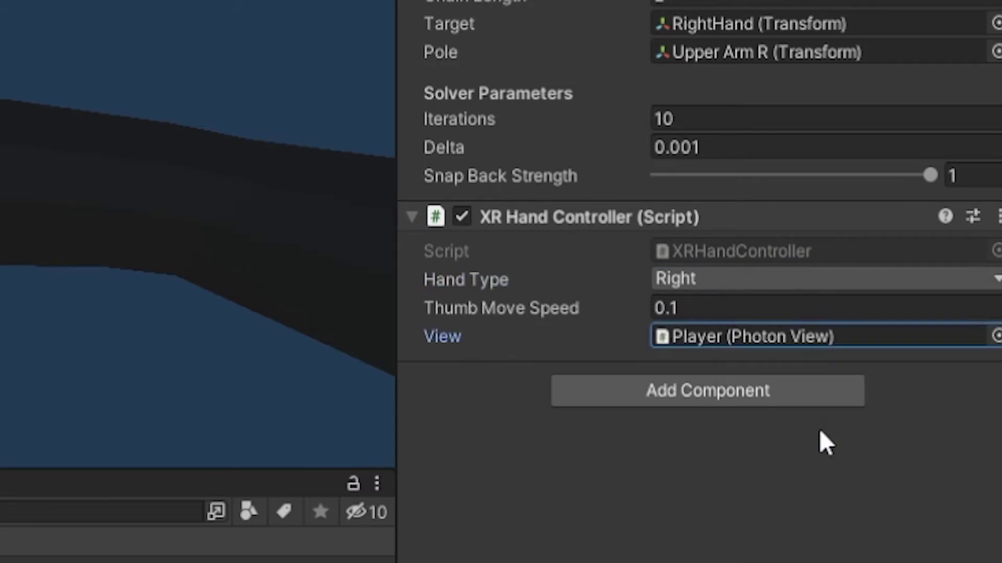
left_click_drag(622, 256, 378, 259, "alt")
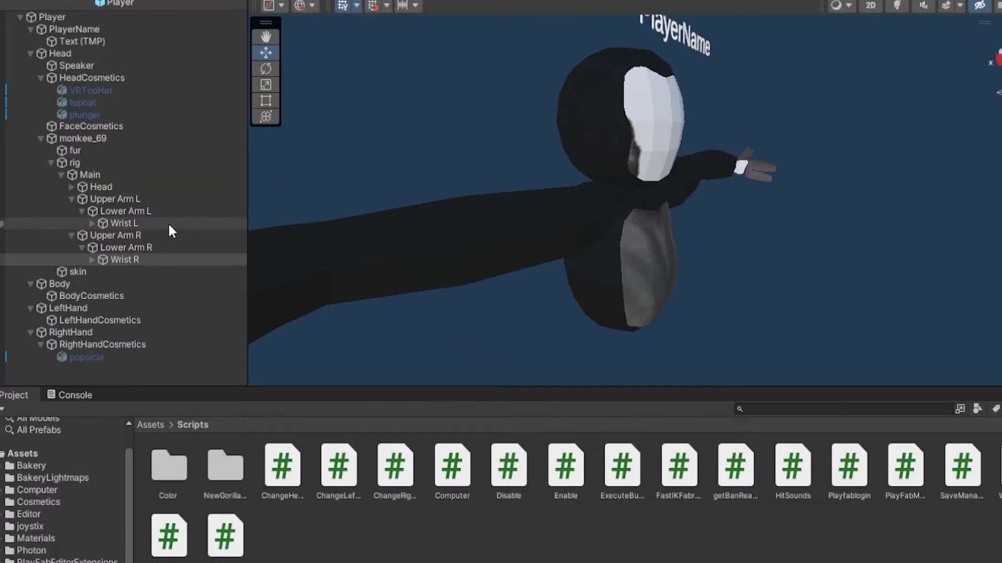
left_click(169, 223)
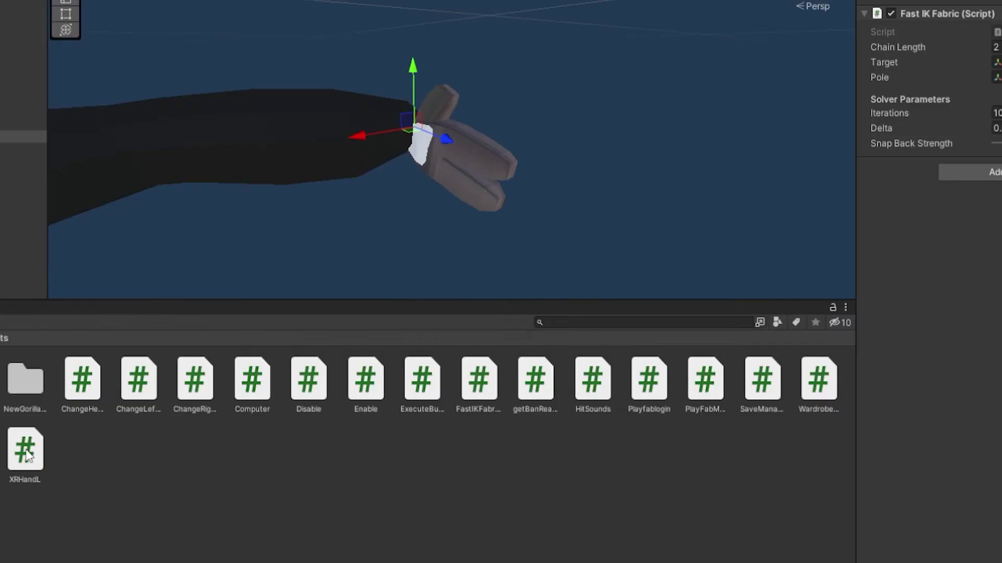
left_click_drag(21, 464, 923, 198)
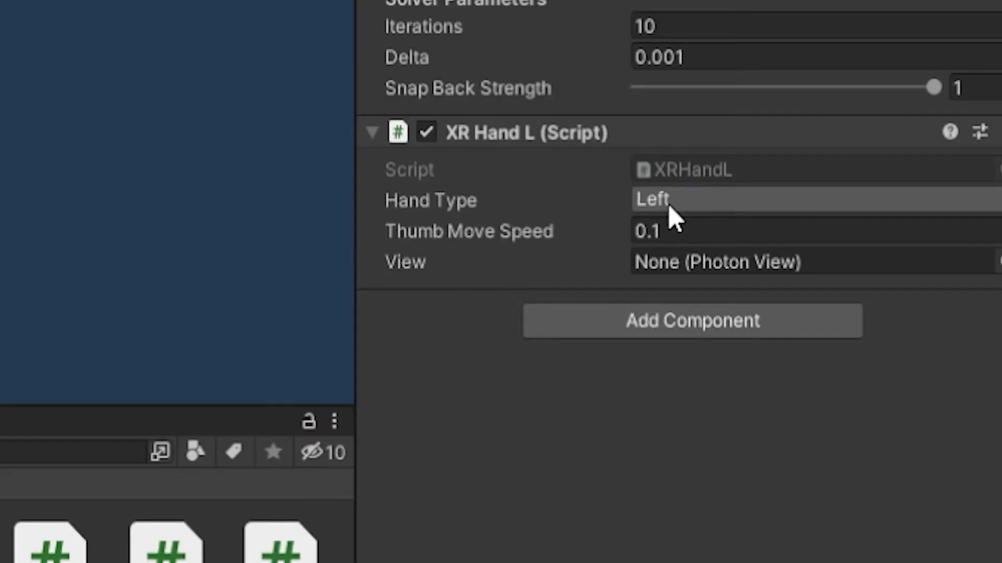
left_click(997, 202)
left_click(999, 215)
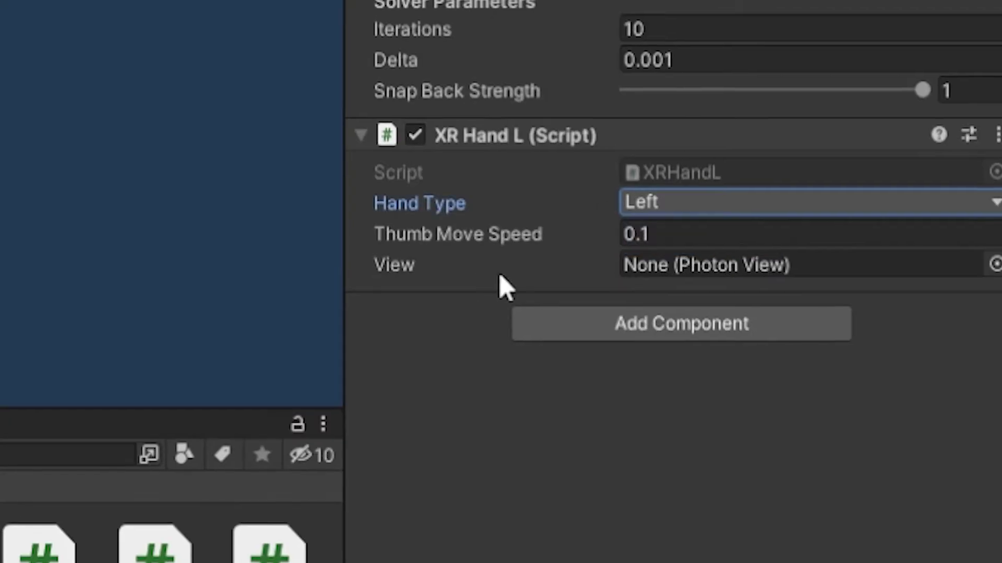
left_click(995, 265)
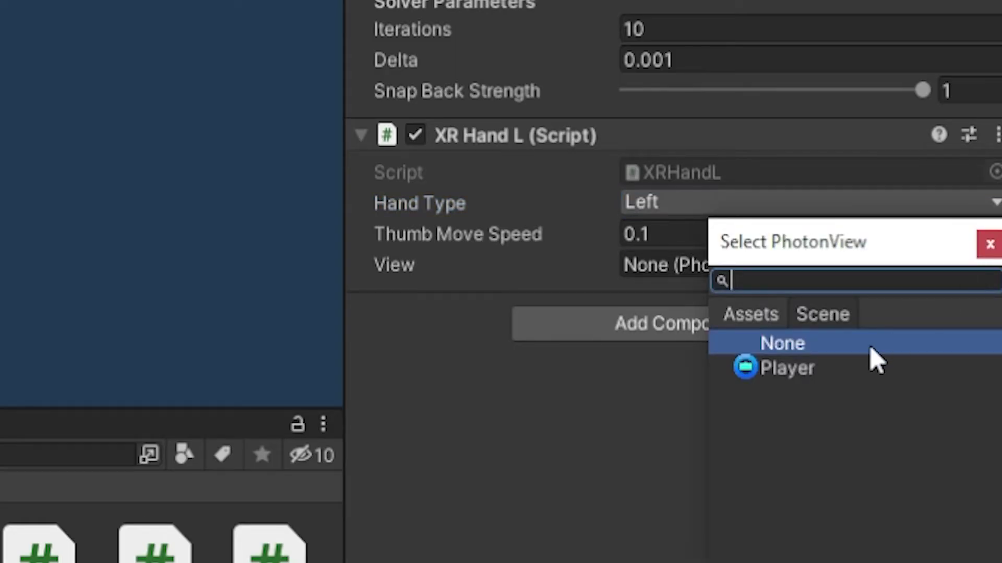
double_click(785, 384)
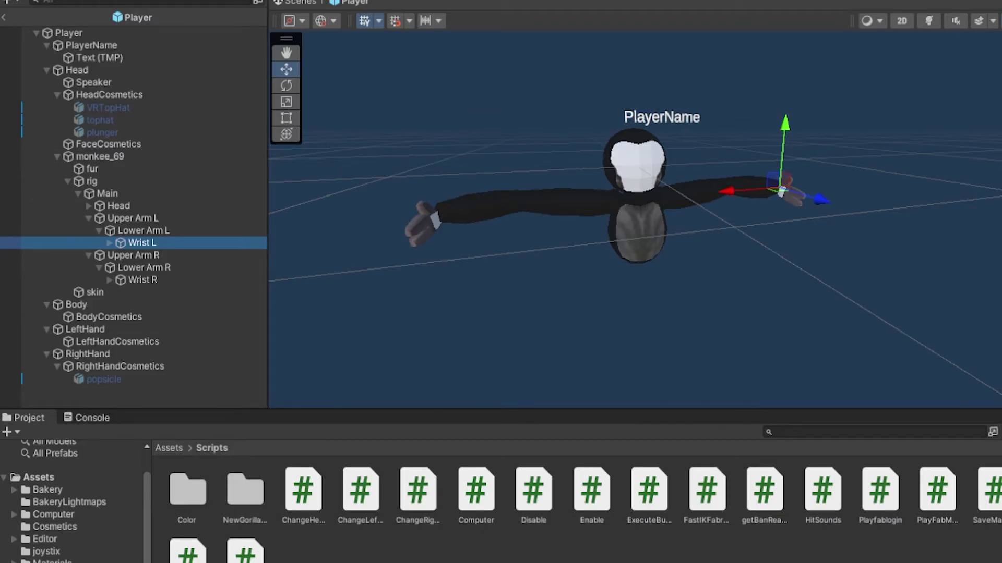
Create a new Animations folder in Assets and open it
left_click(169, 448)
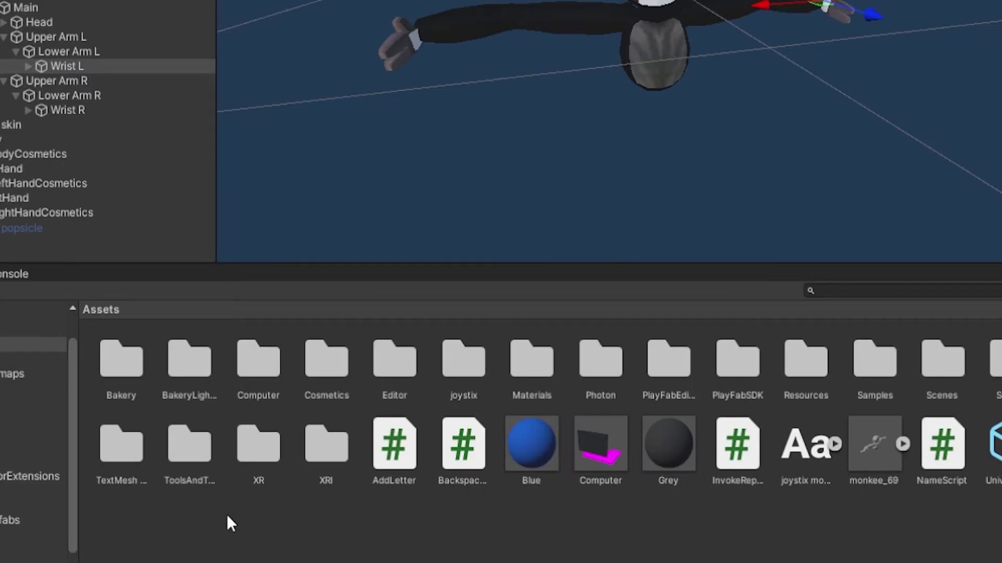
right_click(208, 520)
left_click(200, 520)
right_click(212, 520)
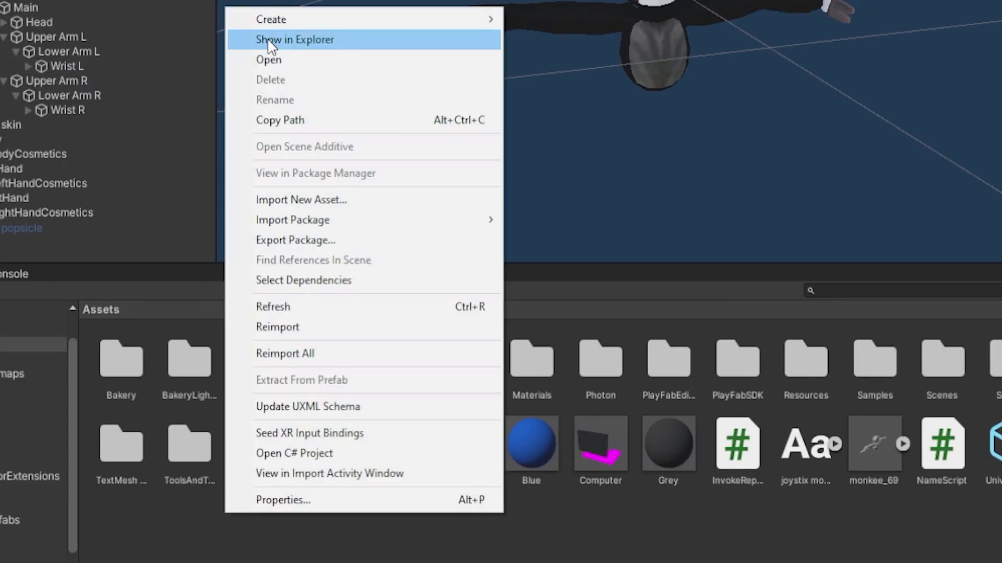
mouse_move(485, 19)
left_click(532, 114)
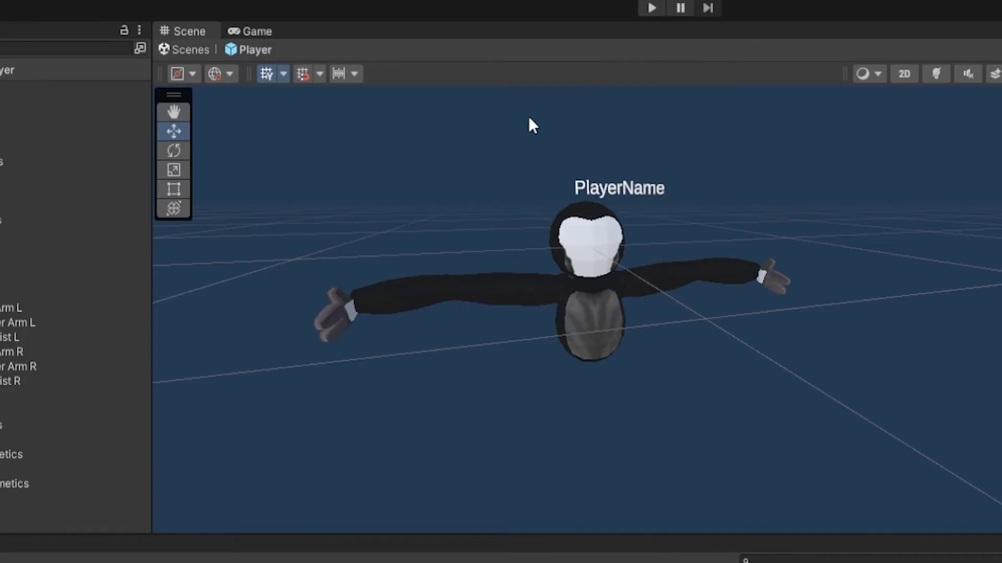
type("A")
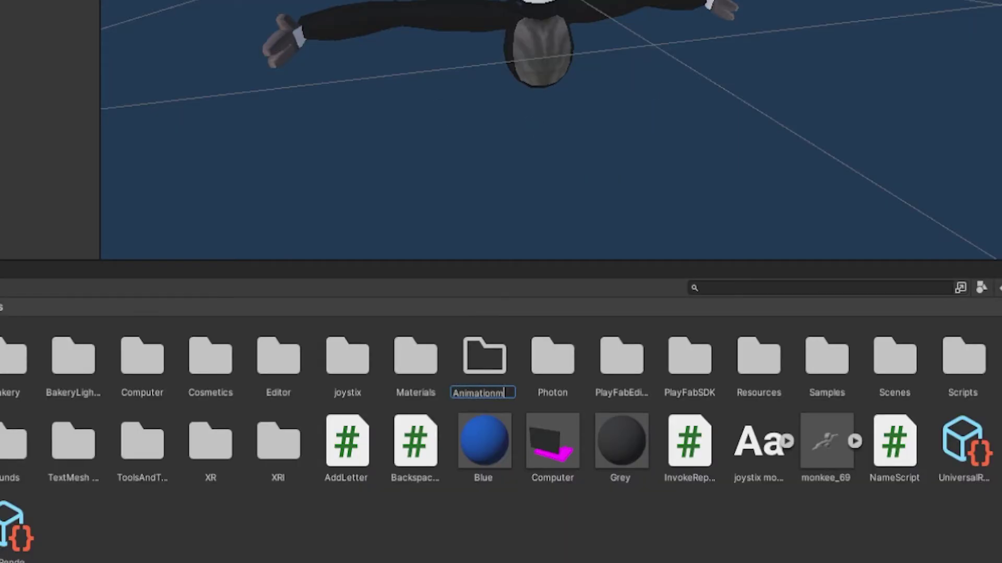
type("nimations")
key("Return")
double_click(11, 357)
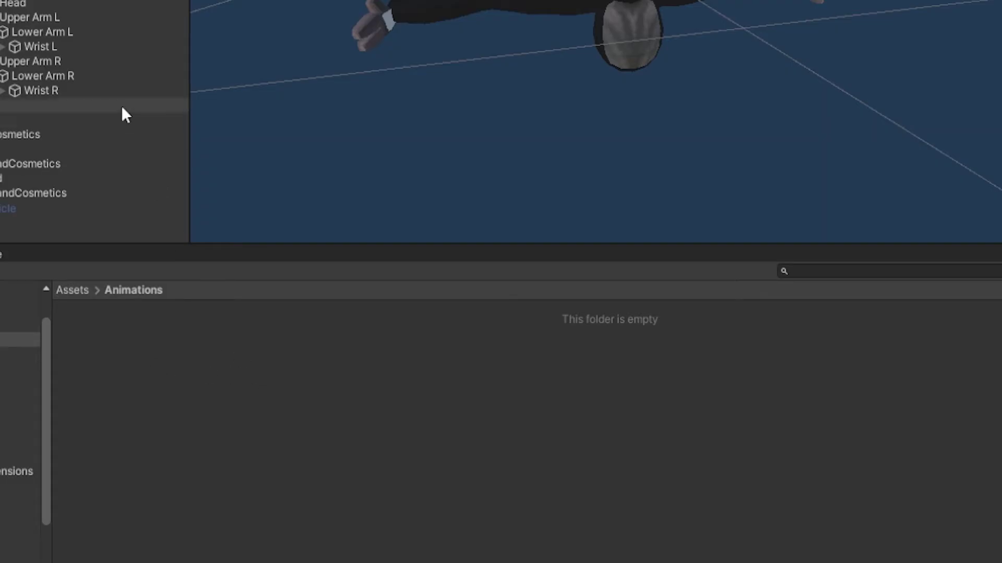
Select Wrist R and frame it in the Scene view
left_click(61, 49)
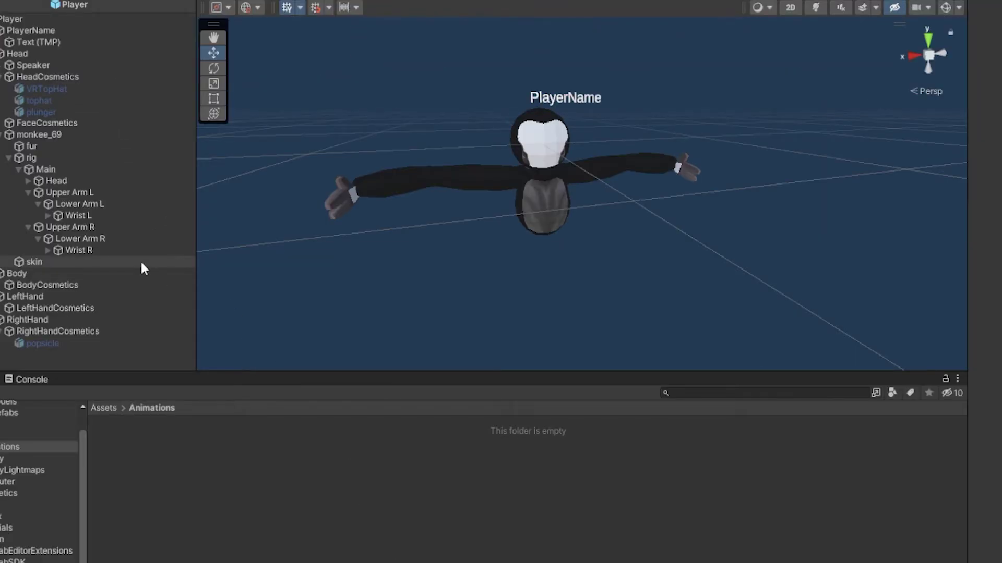
left_click(99, 250)
key("f")
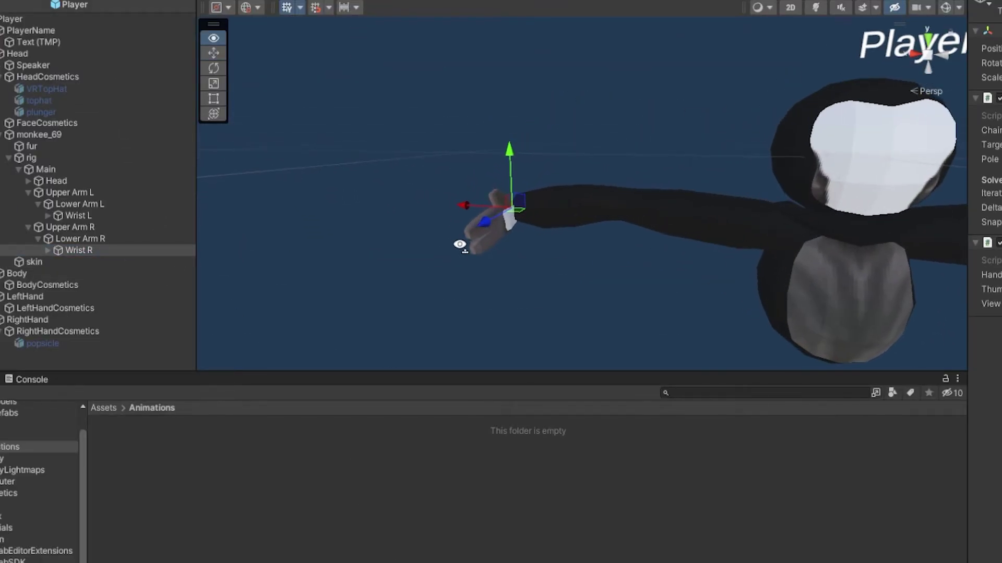
left_click(106, 251)
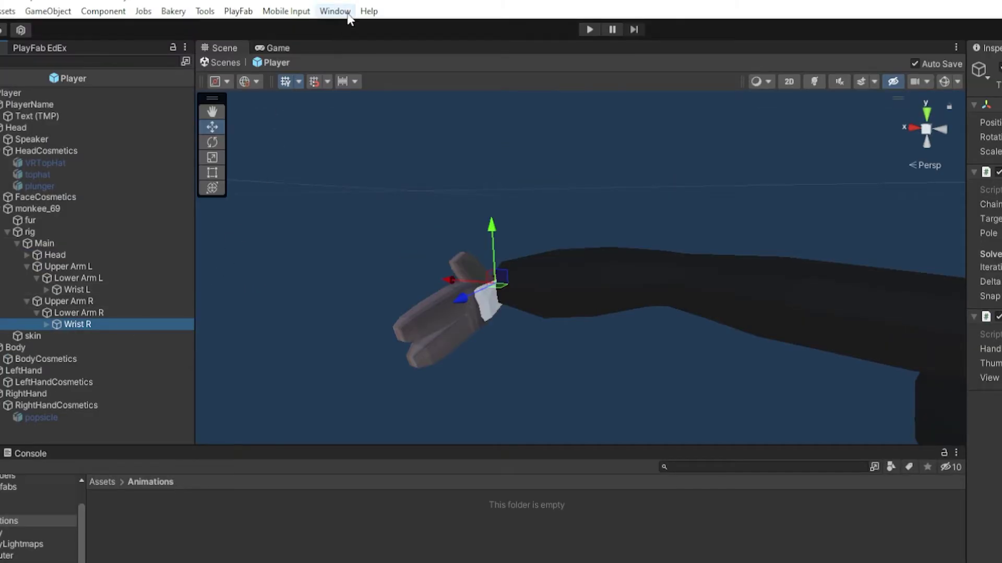
Open the Animation window and create a RightHandAnimations clip for Wrist R
left_click(343, 12)
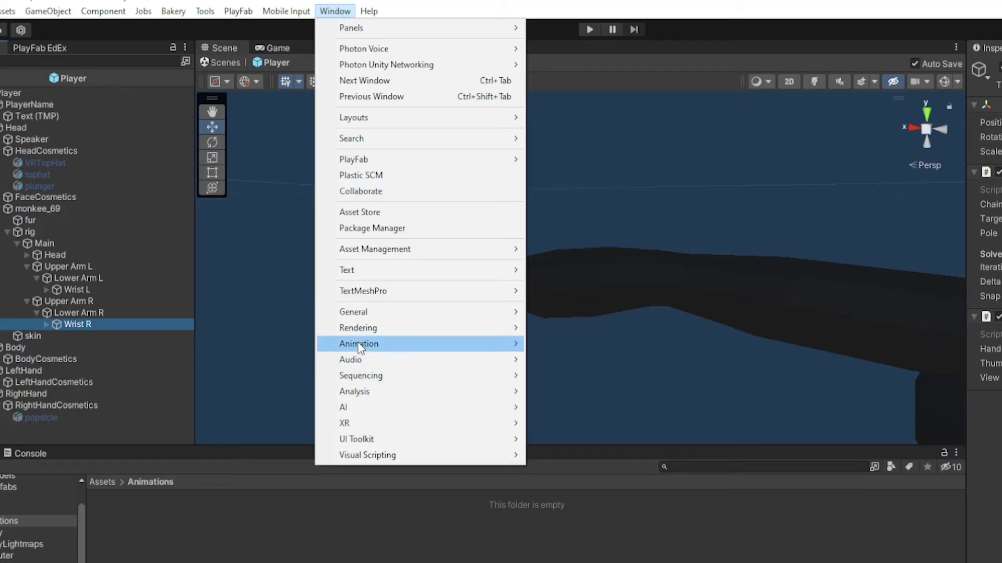
mouse_move(359, 348)
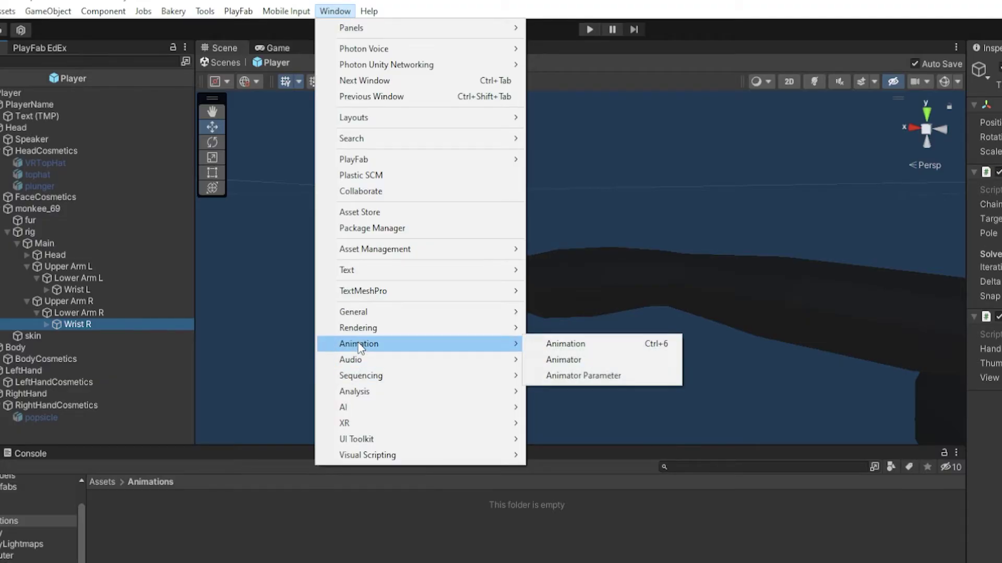
left_click(573, 348)
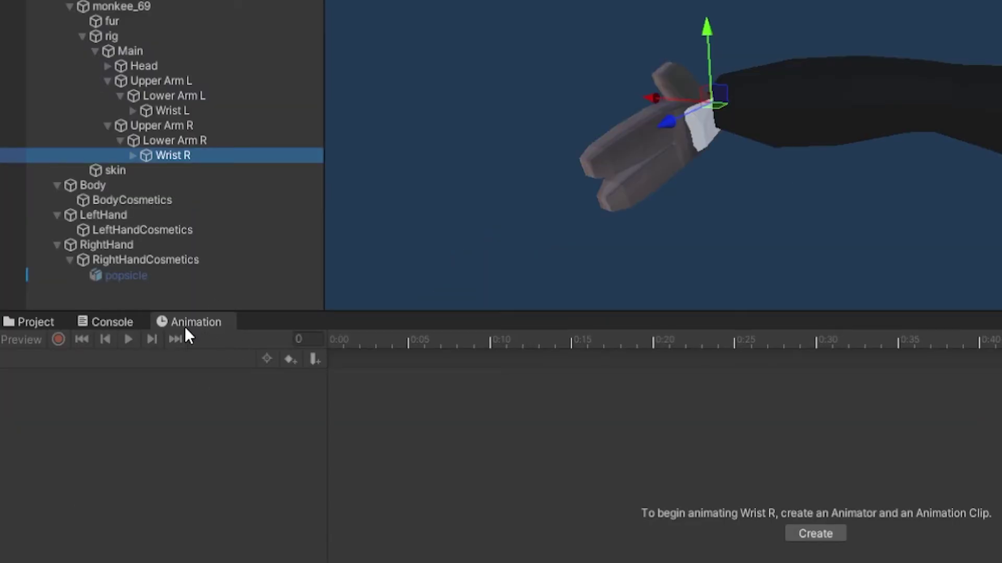
left_click(805, 537)
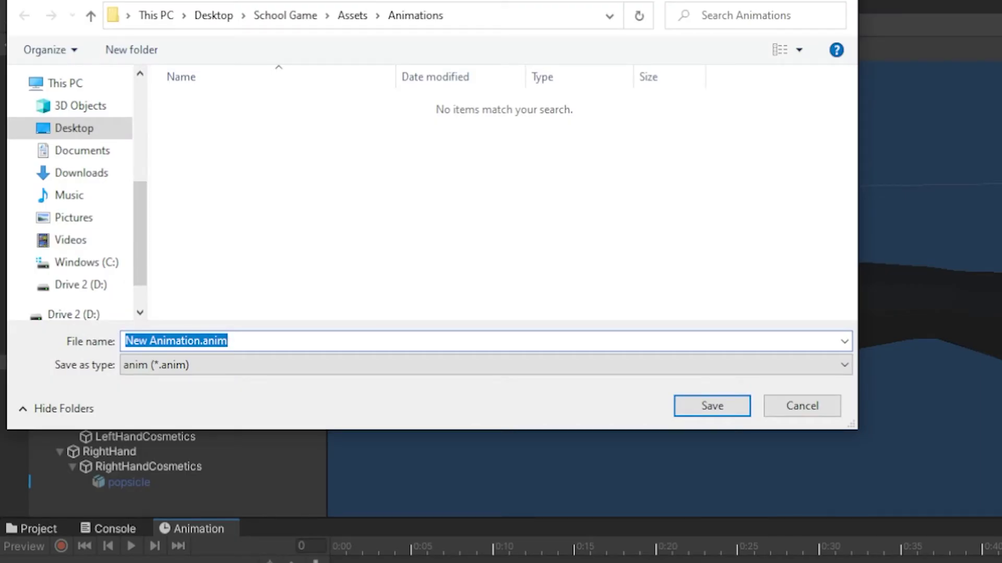
type("RightHand")
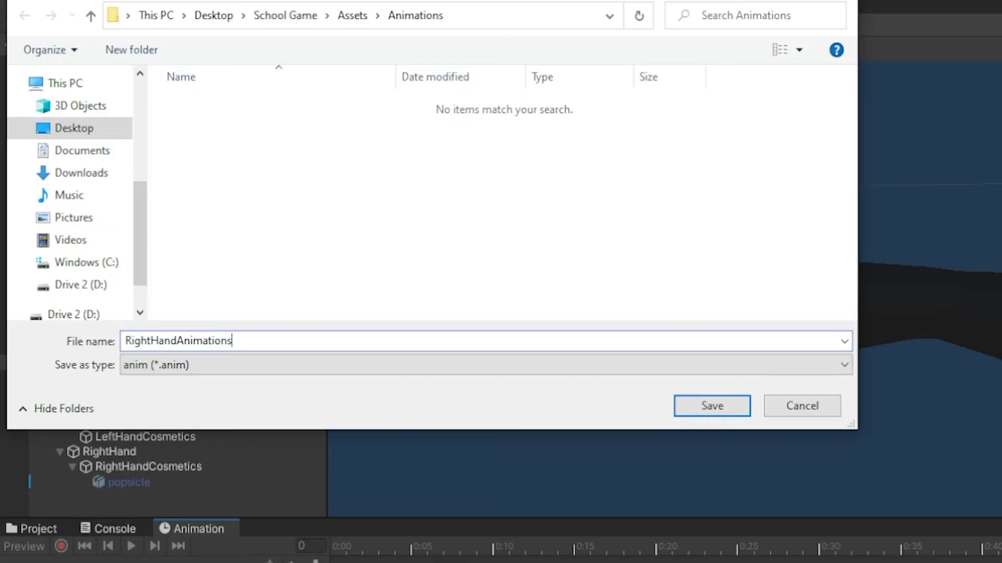
left_click(712, 406)
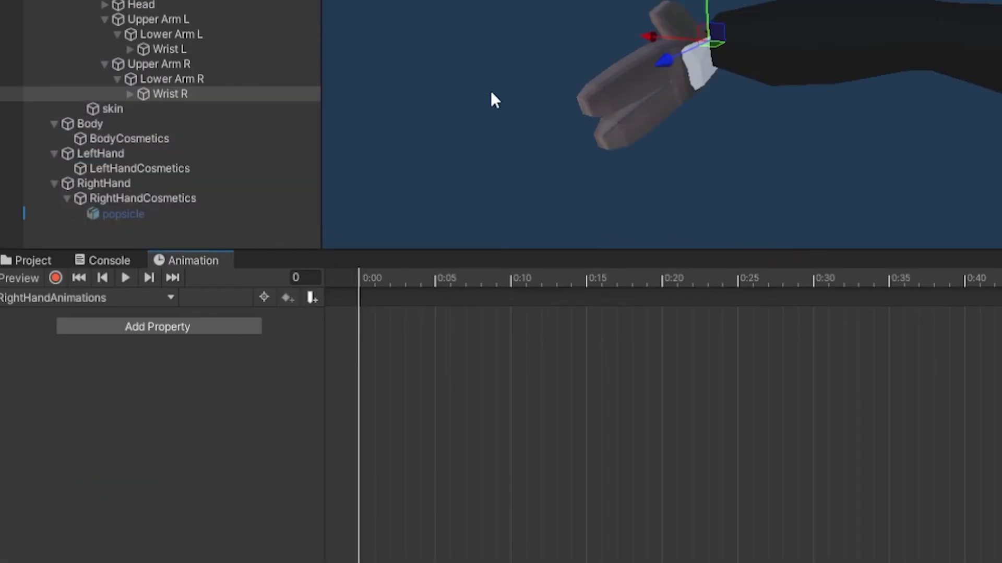
Start a new animation clip named pose1
left_click(43, 298)
left_click(59, 343)
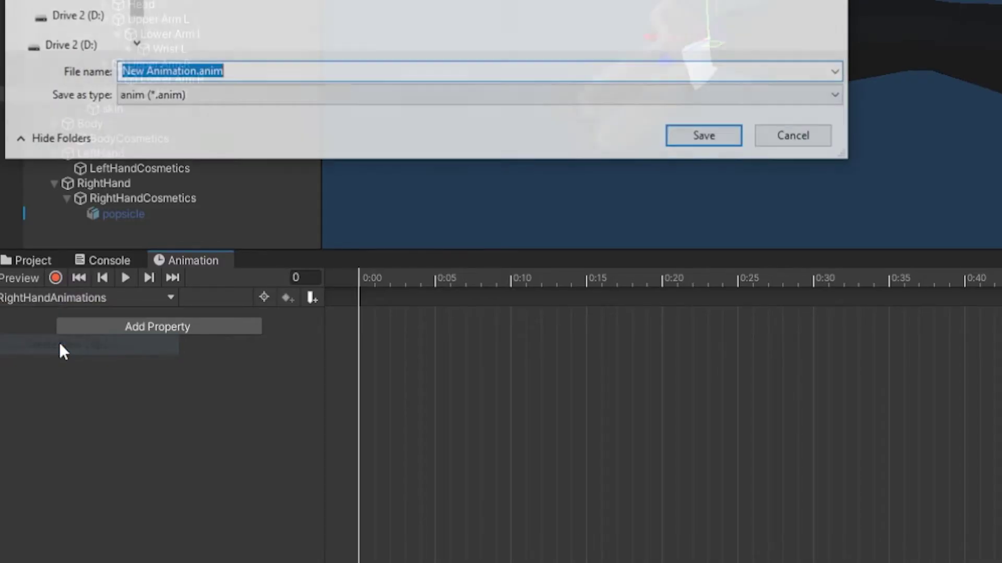
type("pose1")
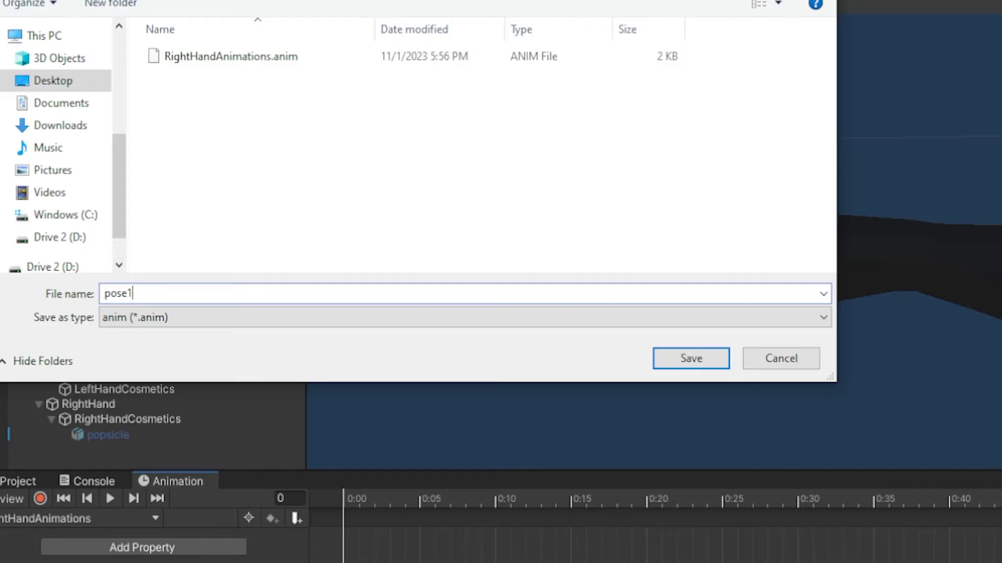
Save pose1, turn on recording, and move the playhead to the clip's end
left_click(686, 367)
right_click_drag(902, 256, 789, 281)
key("w")
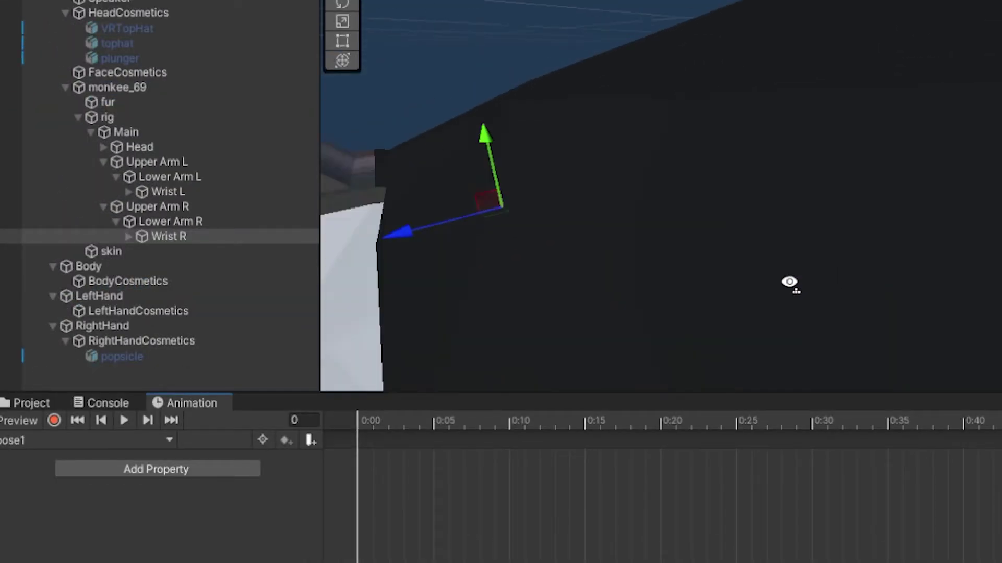
left_click(54, 421)
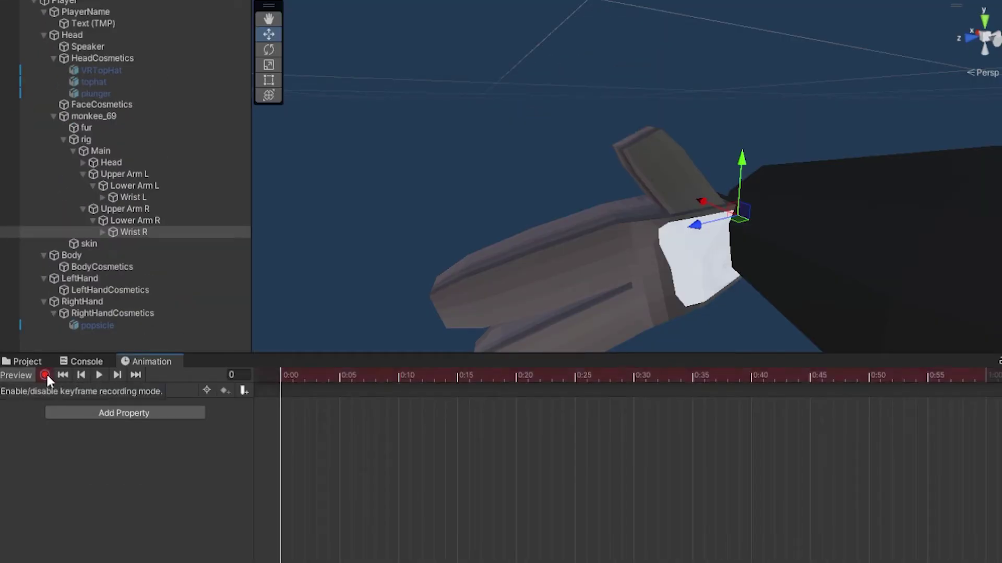
left_click_drag(950, 375, 982, 387)
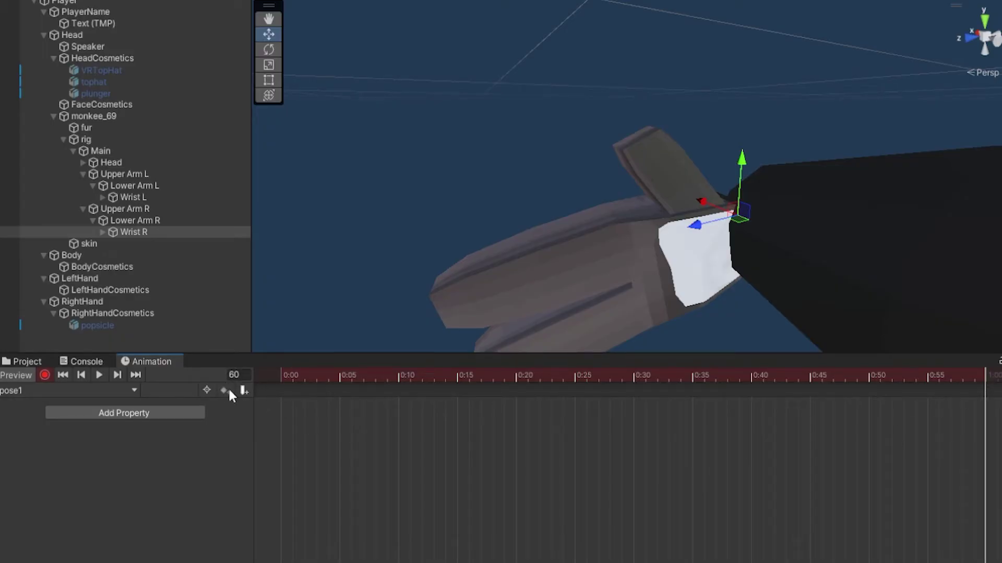
Curl the Pointer R finger joints while recording, then stop and preview the curl
left_click(104, 234)
left_click(102, 232)
left_click(150, 257)
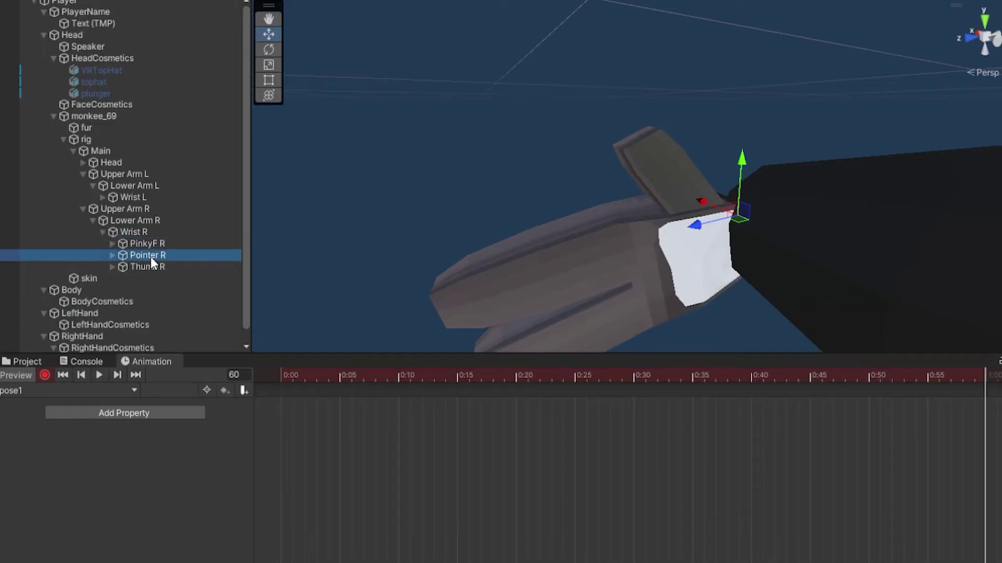
left_click(269, 50)
left_click_drag(634, 260, 645, 282)
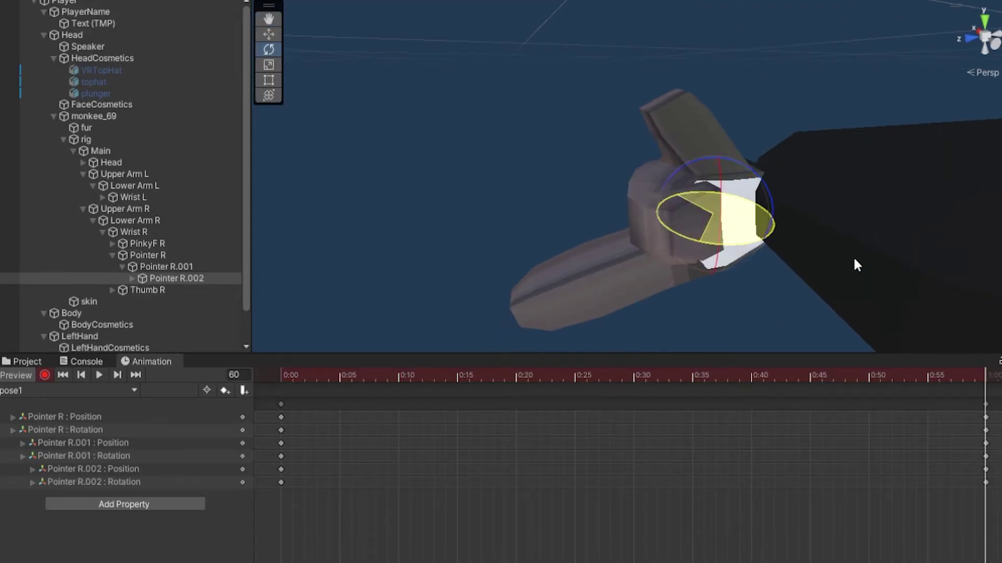
left_click_drag(853, 256, 768, 267)
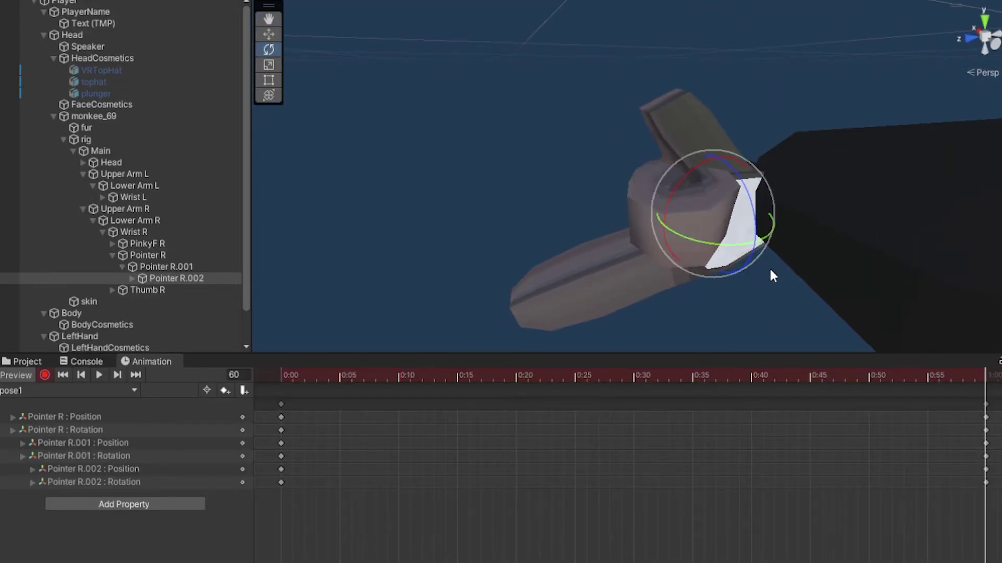
scroll(768, 267, "down", 5)
right_click_drag(762, 270, 744, 279)
left_click_drag(744, 280, 652, 271, "alt")
left_click(44, 375)
left_click_drag(284, 375, 206, 383)
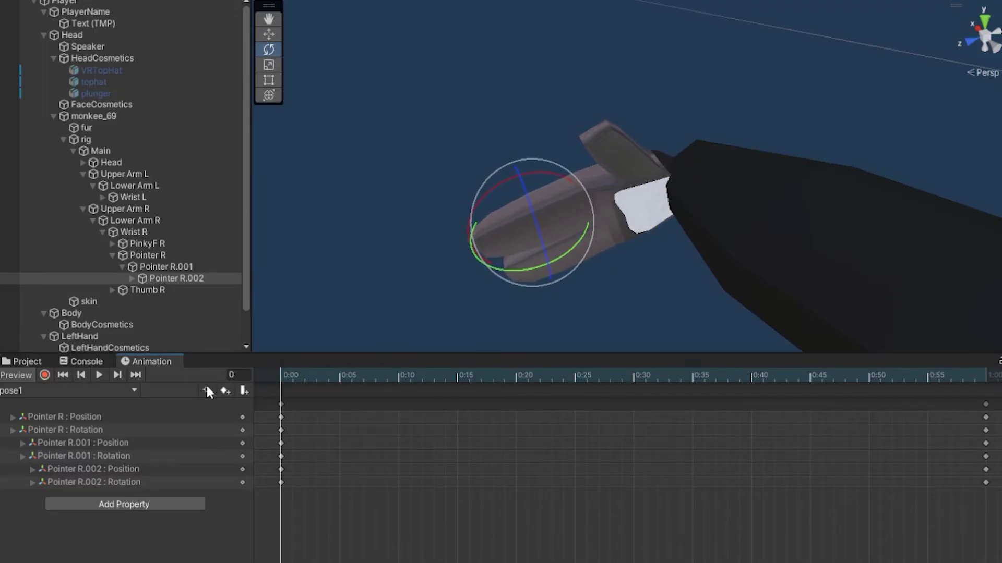
left_click(113, 253)
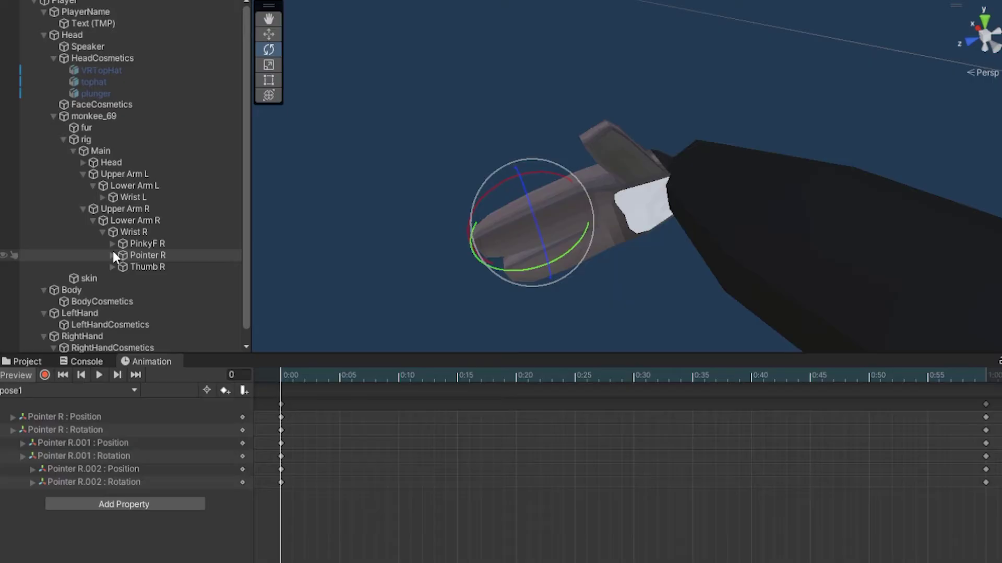
Create and save a new empty clip named pose2
left_click(15, 390)
left_click(32, 436)
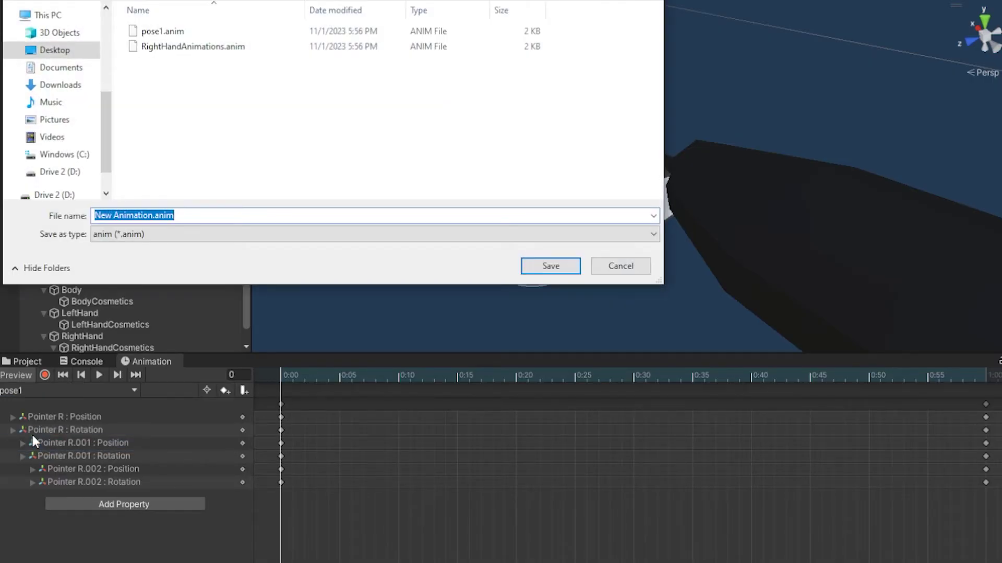
type("pose2")
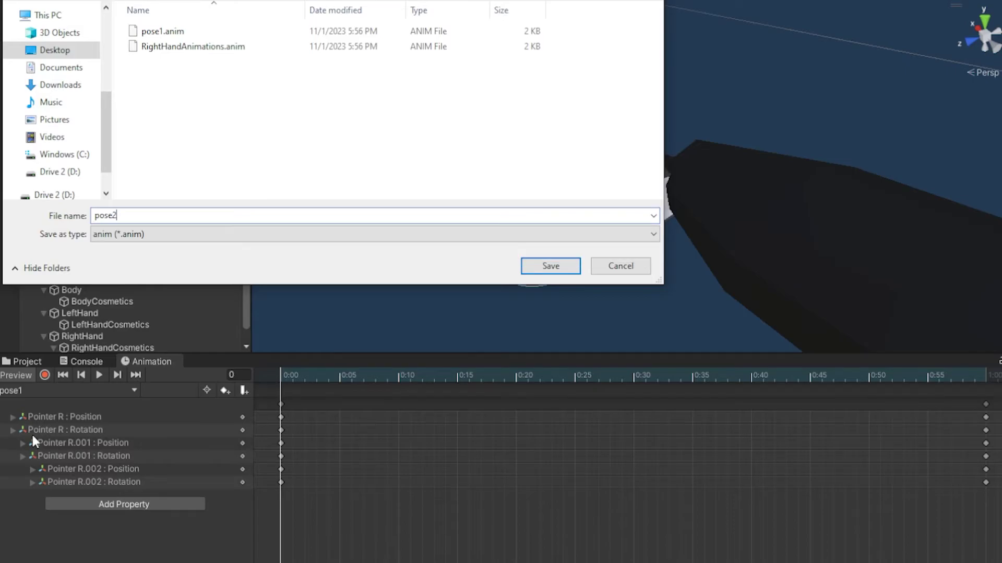
left_click(566, 265)
At frame 60, rotate the PinkyF R joints to curl the pinky, then stop and preview
left_click_drag(923, 377, 988, 376)
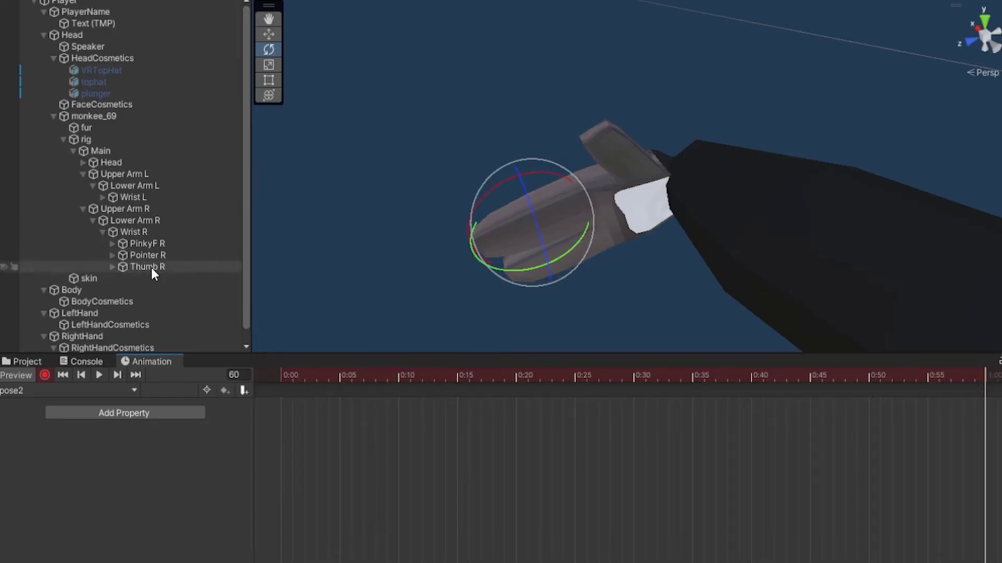
left_click(158, 243)
right_click_drag(763, 225, 637, 240)
left_click_drag(670, 227, 746, 241)
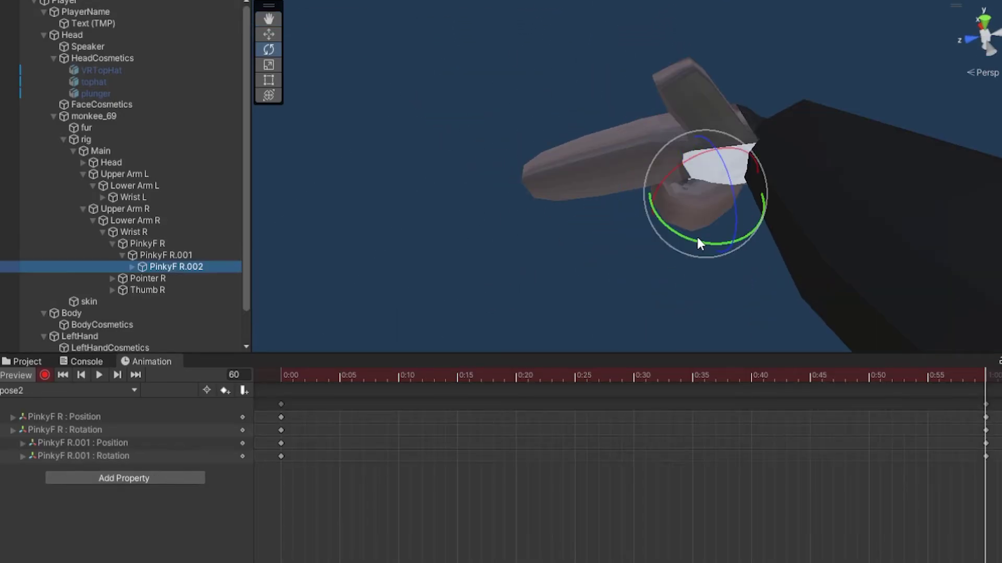
left_click_drag(699, 244, 678, 237)
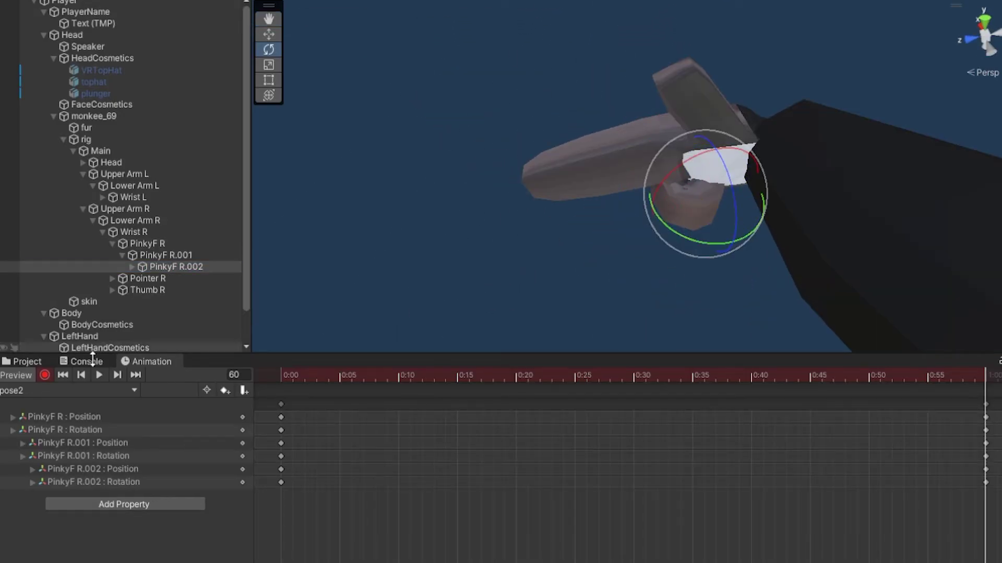
left_click(44, 374)
left_click_drag(276, 372, 231, 417)
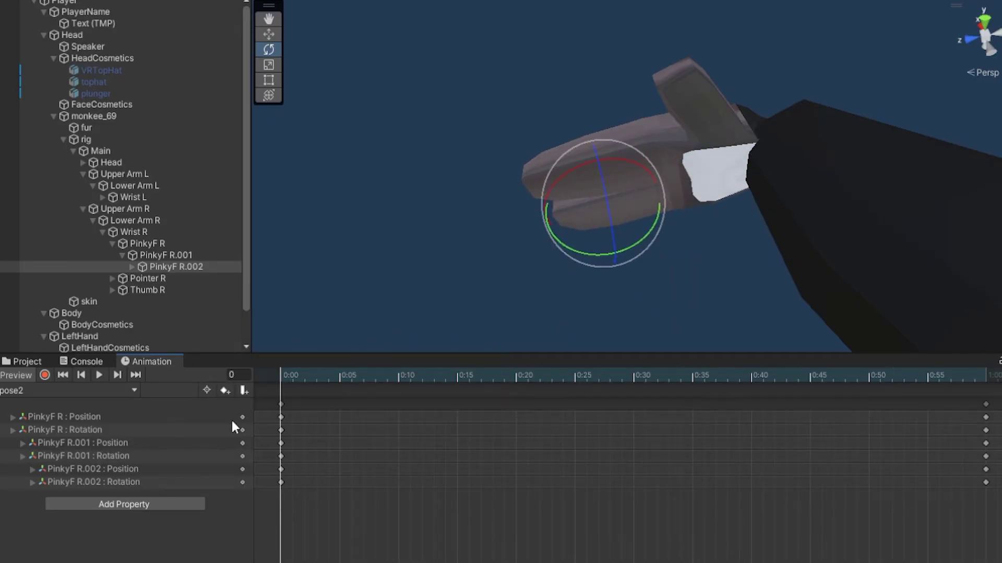
left_click(28, 393)
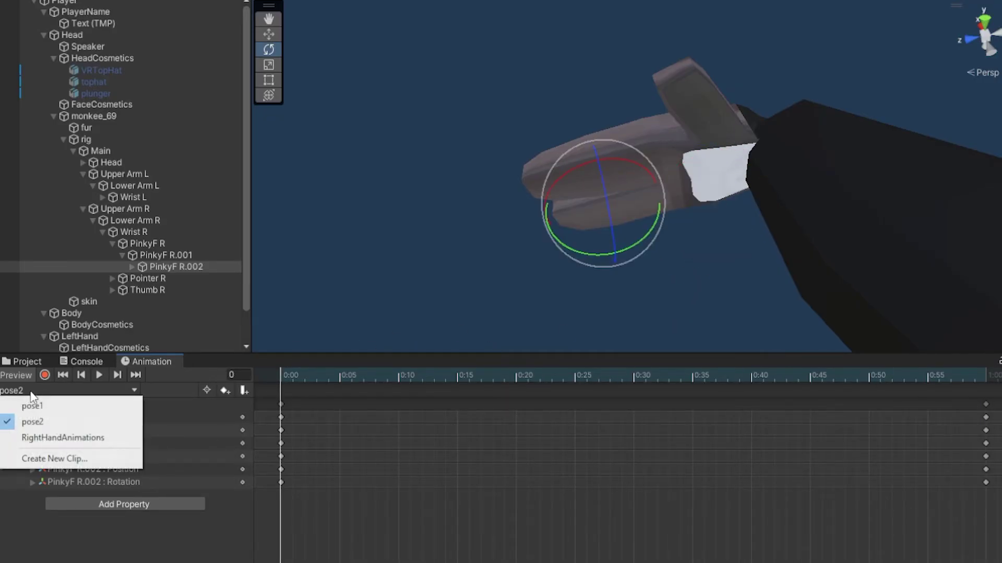
Save a new pose3 clip and move the playhead to its end
left_click(72, 459)
type("pose3")
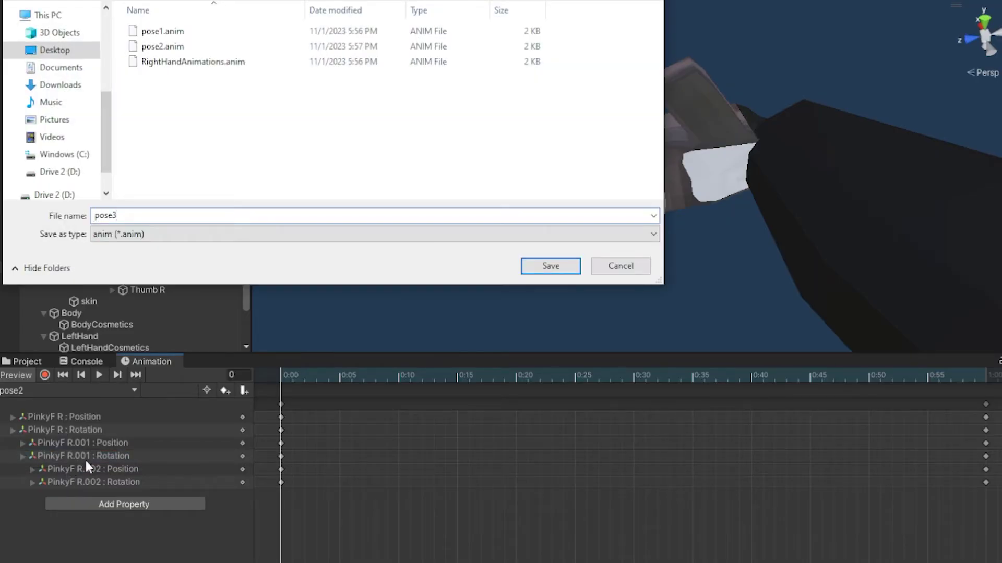
left_click(550, 266)
left_click(974, 380)
left_click(112, 243)
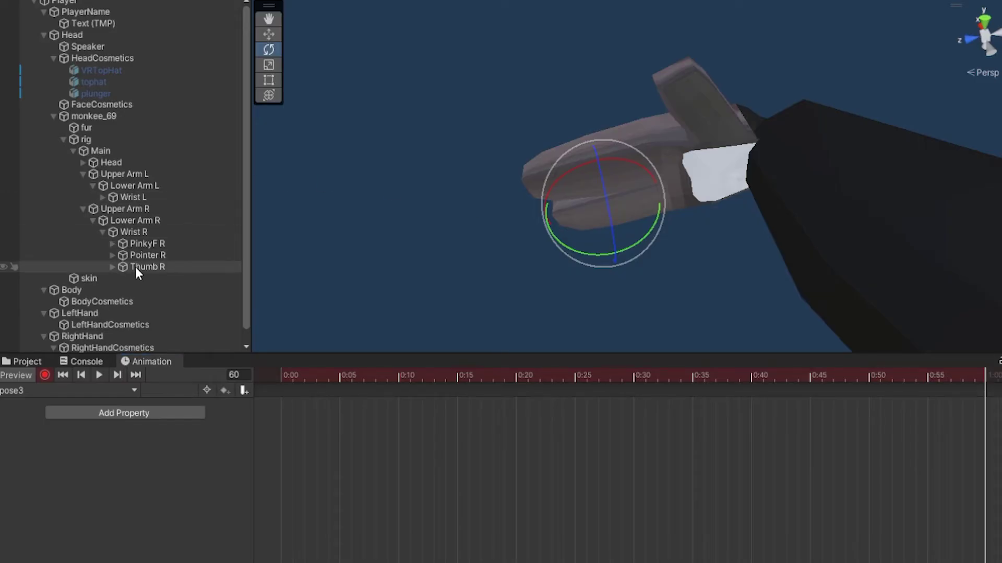
Bend Thumb R and Thumb R.001 while recording, then stop and preview the thumb bend
left_click(135, 267)
scroll(730, 81, "up", 2)
left_click_drag(725, 83, 765, 160)
left_click(112, 267)
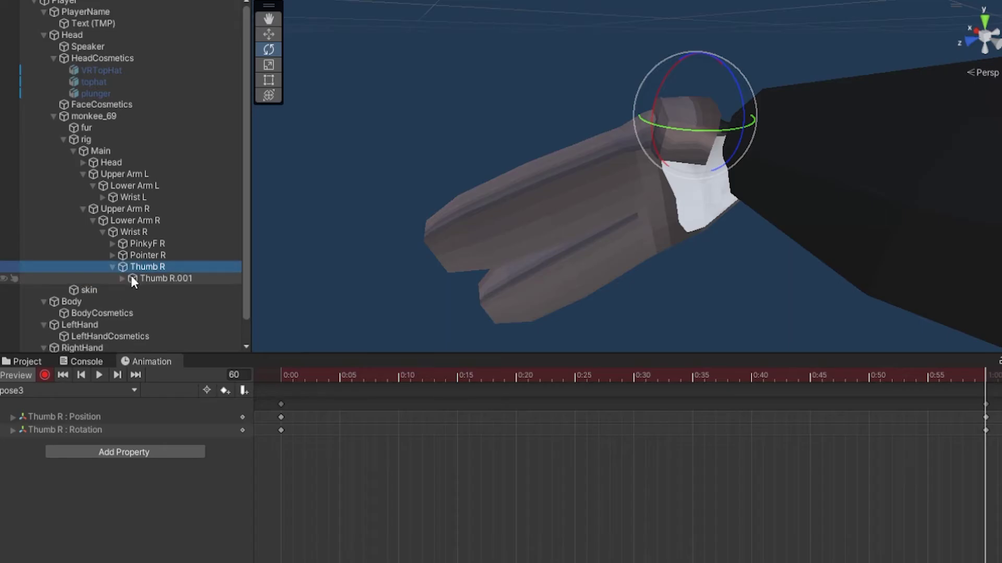
left_click(130, 279)
left_click_drag(695, 103, 749, 94)
left_click(43, 375)
left_click_drag(293, 381, 40, 439)
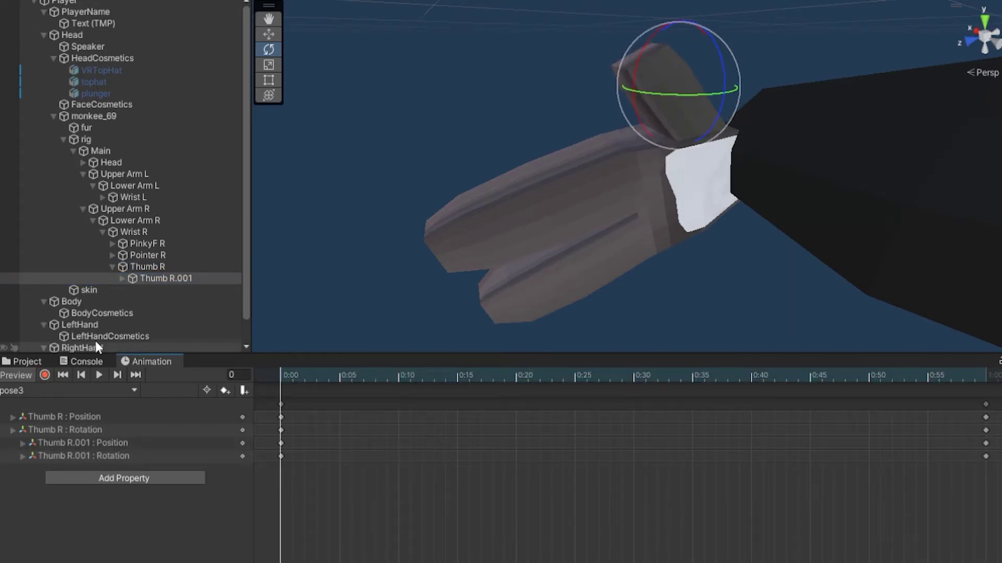
right_click_drag(322, 231, 885, 206)
scroll(885, 206, "down", 10)
left_click(102, 233)
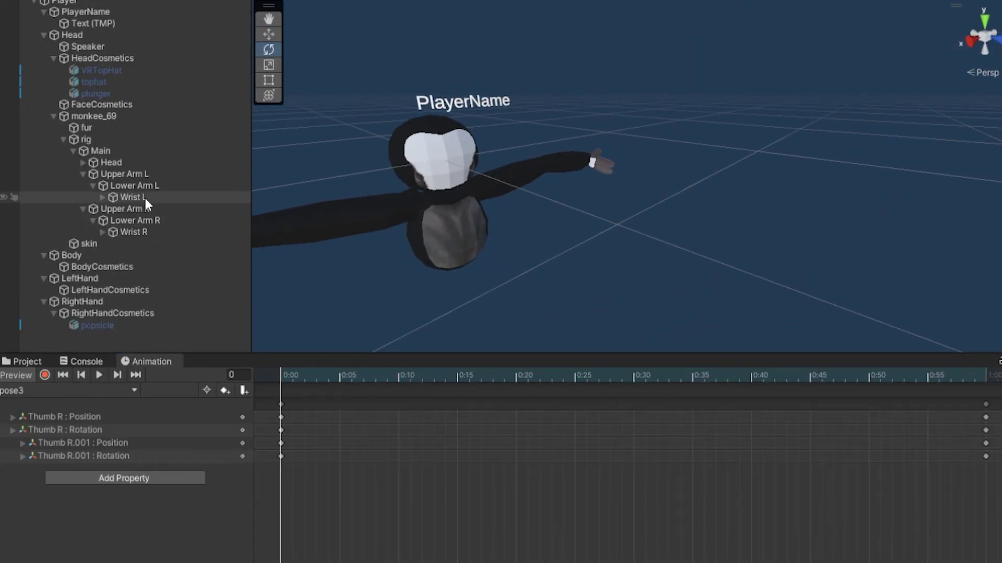
Frame Wrist L and create its LeftHandAnimations clip
left_click(131, 197)
key("f")
left_click(269, 35)
left_click(153, 199)
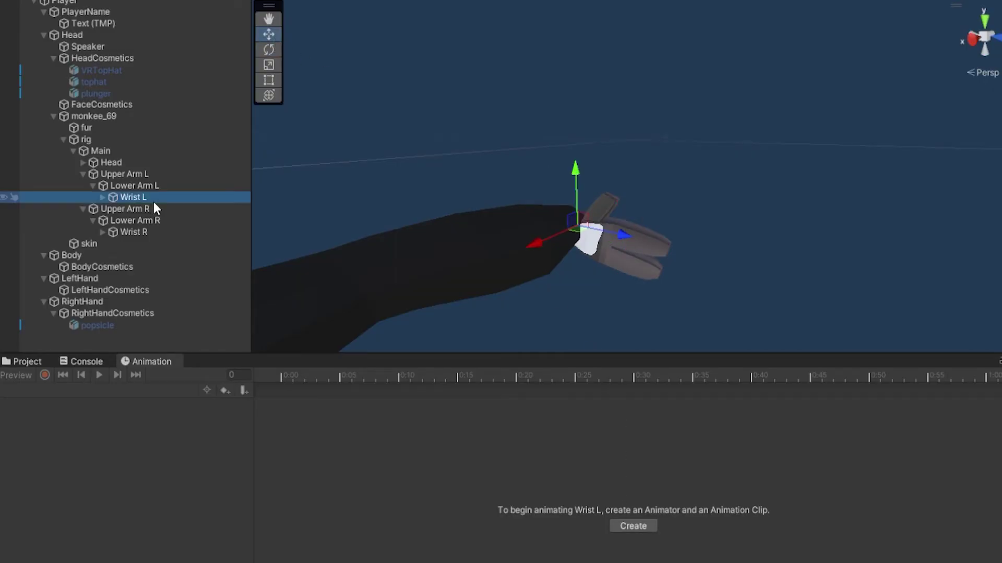
left_click(622, 527)
key("BackSpace")
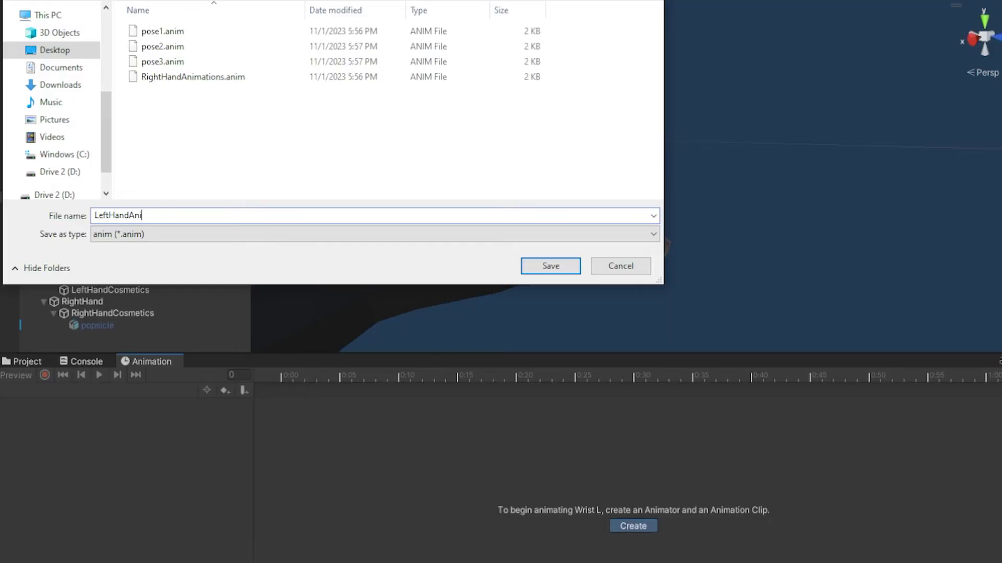
key("Return")
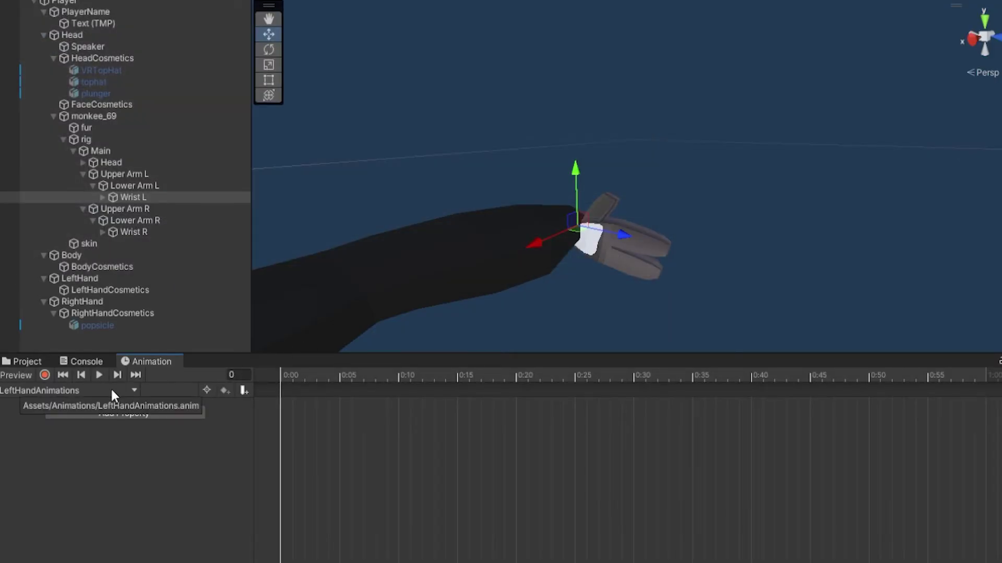
Create and save a new pose4 clip, then start recording keyframes at its end
left_click(111, 389)
left_click(114, 429)
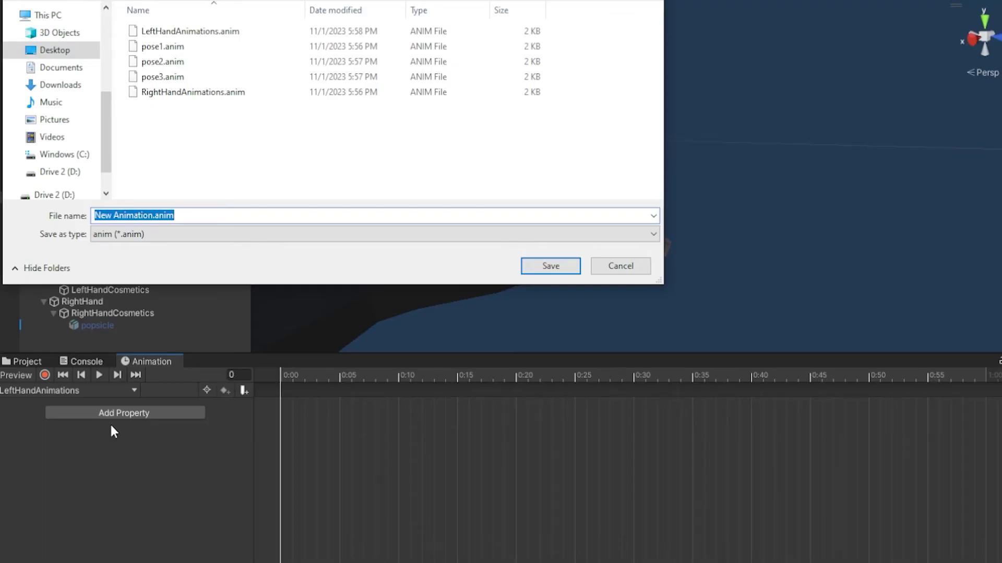
type("pose4")
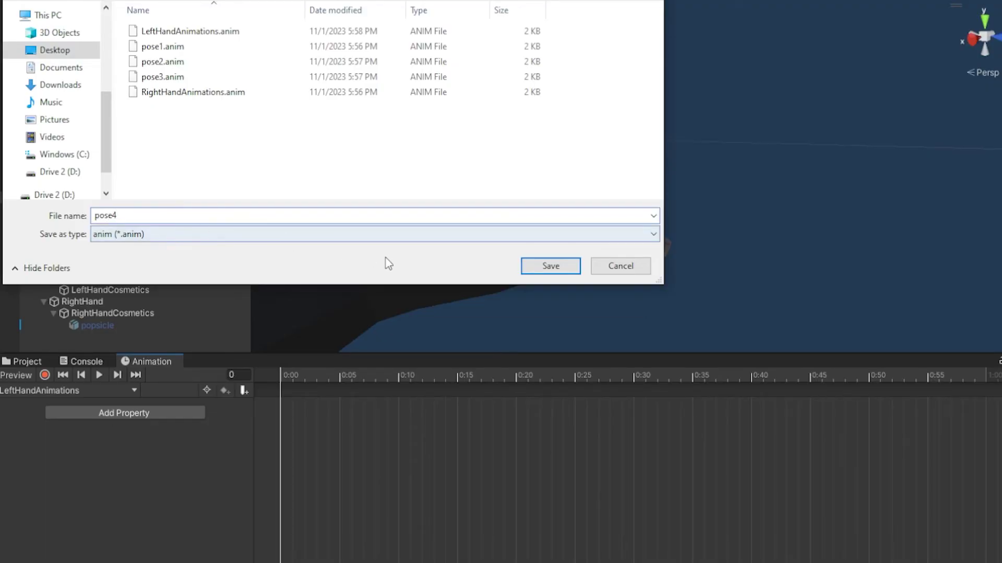
left_click(541, 271)
left_click(984, 374)
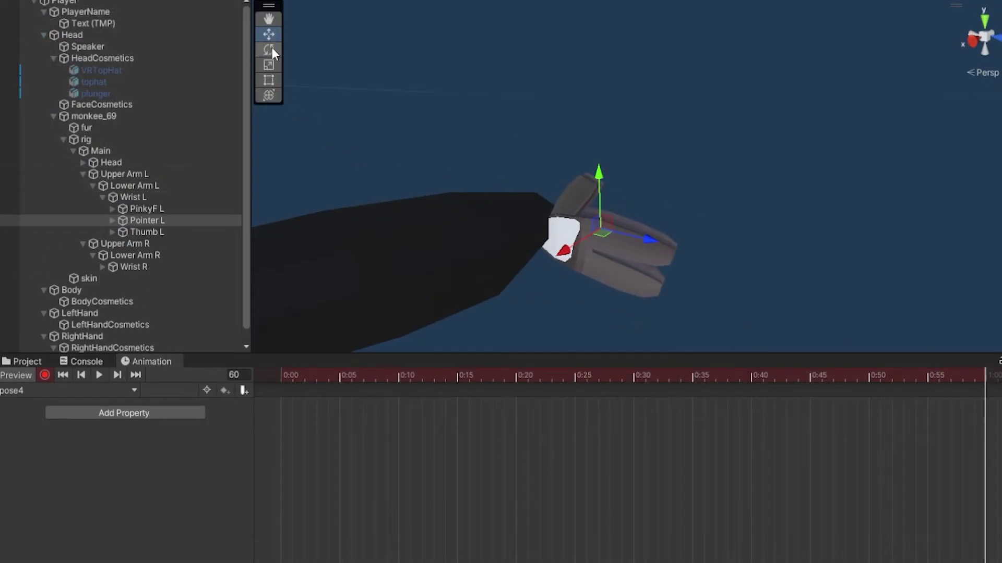
Bend the Pointer L finger with the Rotate tool for pose4 and preview the bend
left_click(271, 50)
left_click_drag(666, 264, 580, 279)
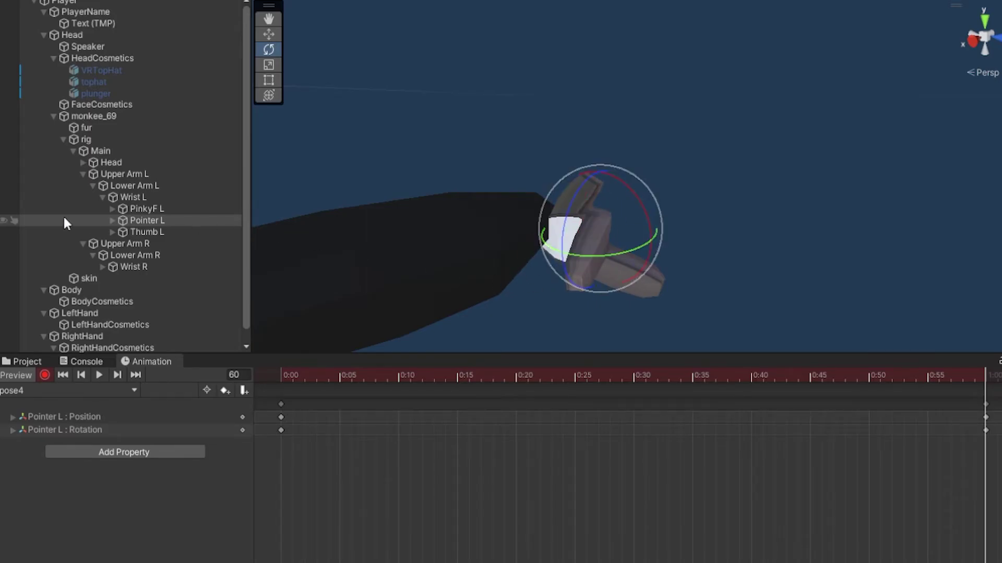
left_click(113, 220)
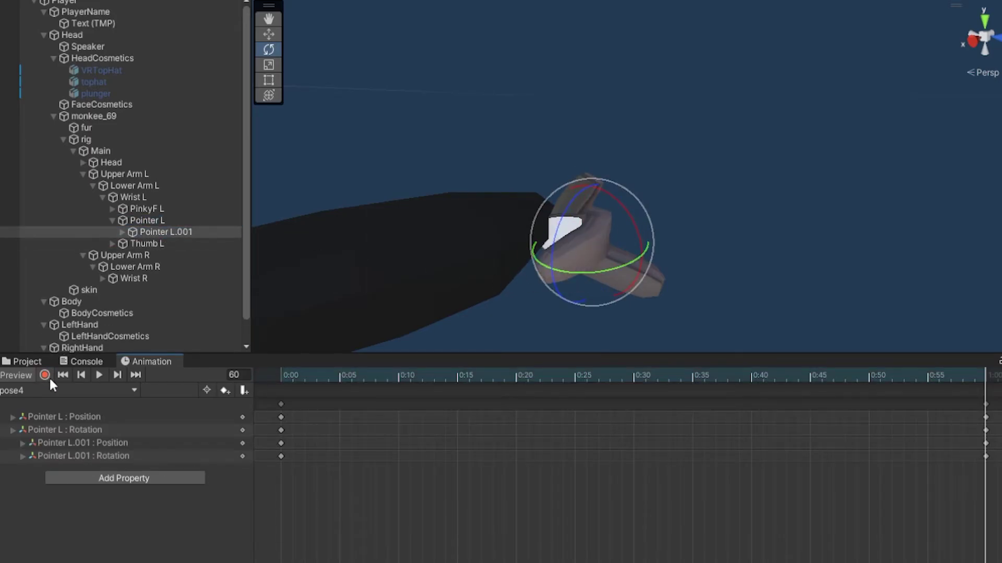
left_click_drag(331, 380, 199, 385)
left_click_drag(289, 390, 277, 409)
left_click(112, 220)
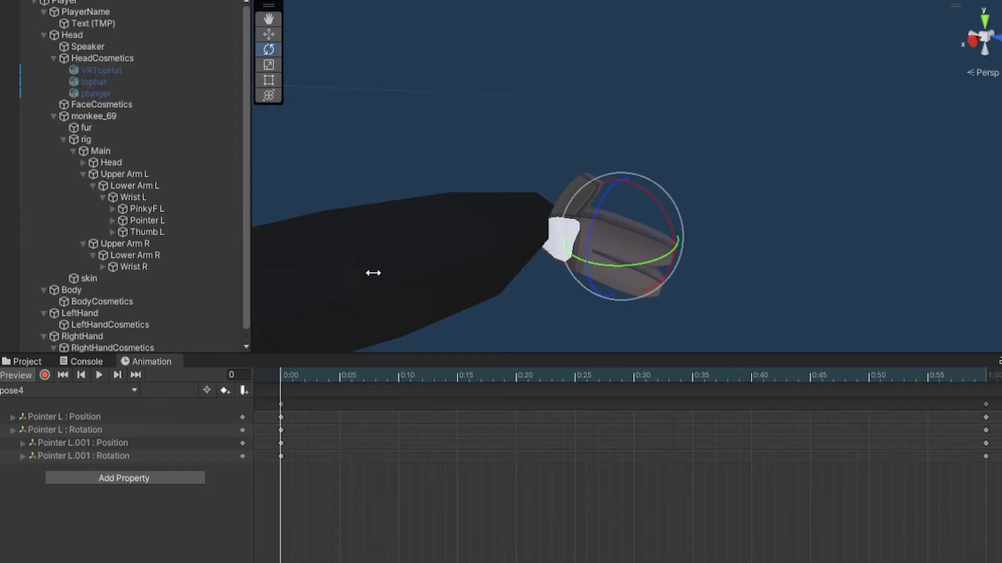
left_click_drag(352, 370, 152, 395)
Create a pose5 clip and record the PinkyF L finger bend
left_click(80, 391)
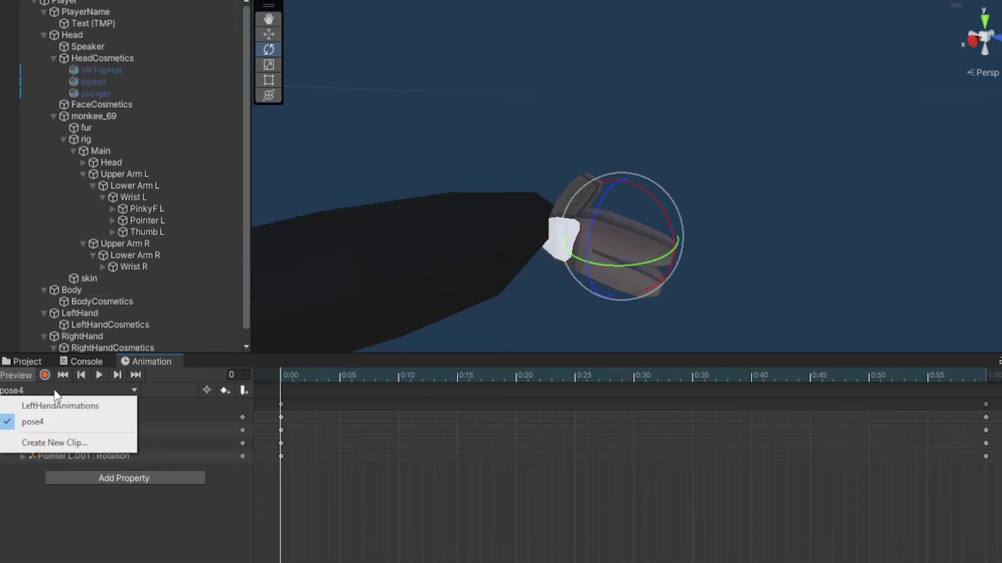
left_click(78, 443)
type("pose5")
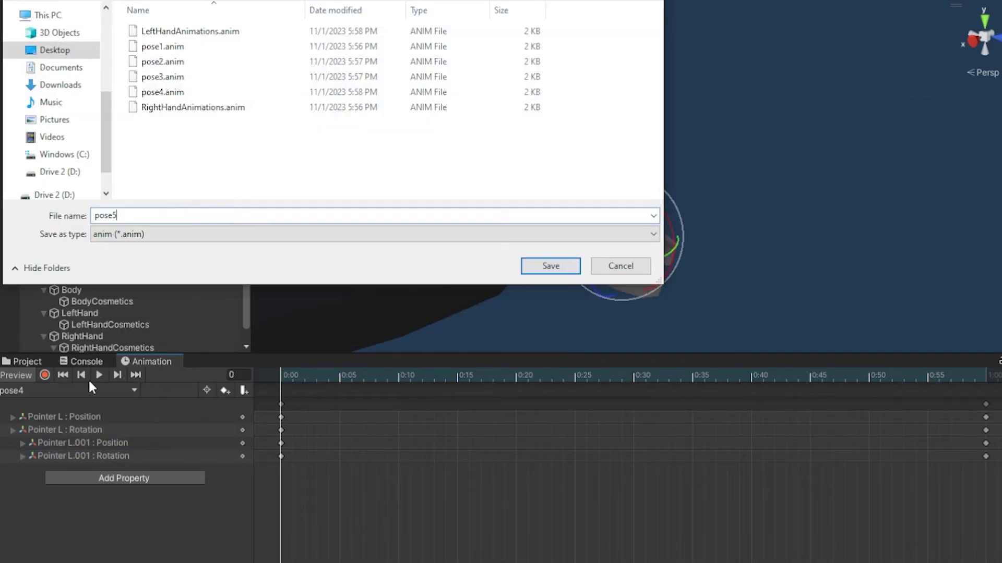
left_click(545, 270)
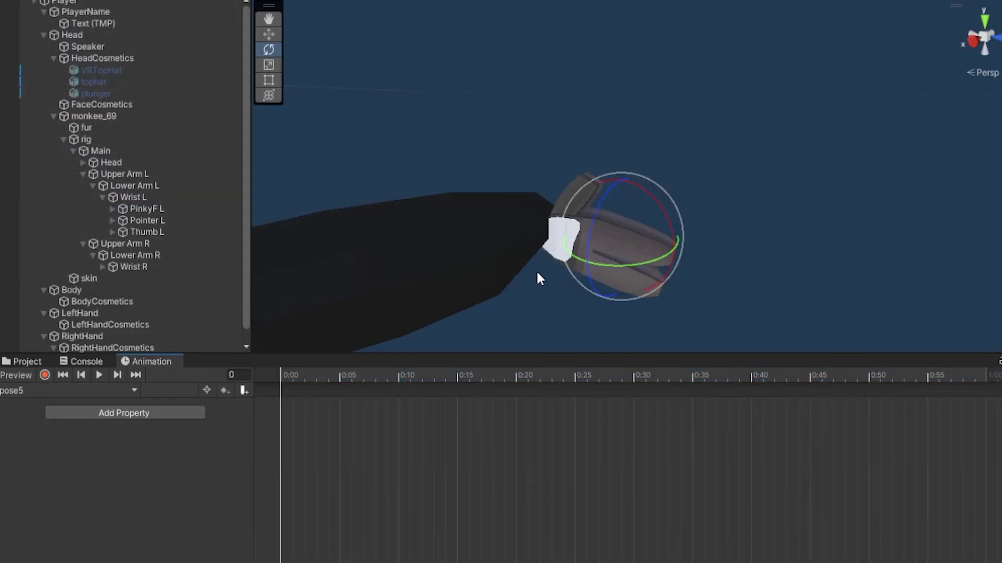
left_click(983, 376)
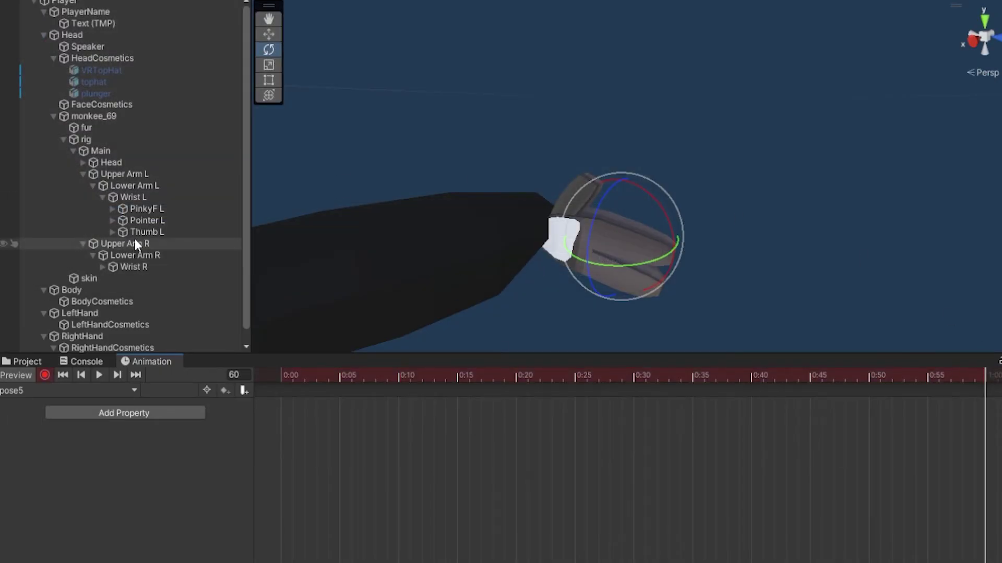
left_click(141, 209)
left_click_drag(588, 248, 461, 295)
left_click(112, 208)
left_click(144, 220)
left_click(45, 376)
left_click_drag(342, 372, 8, 376)
Create a pose6 clip and record the Thumb L rotation
left_click(42, 391)
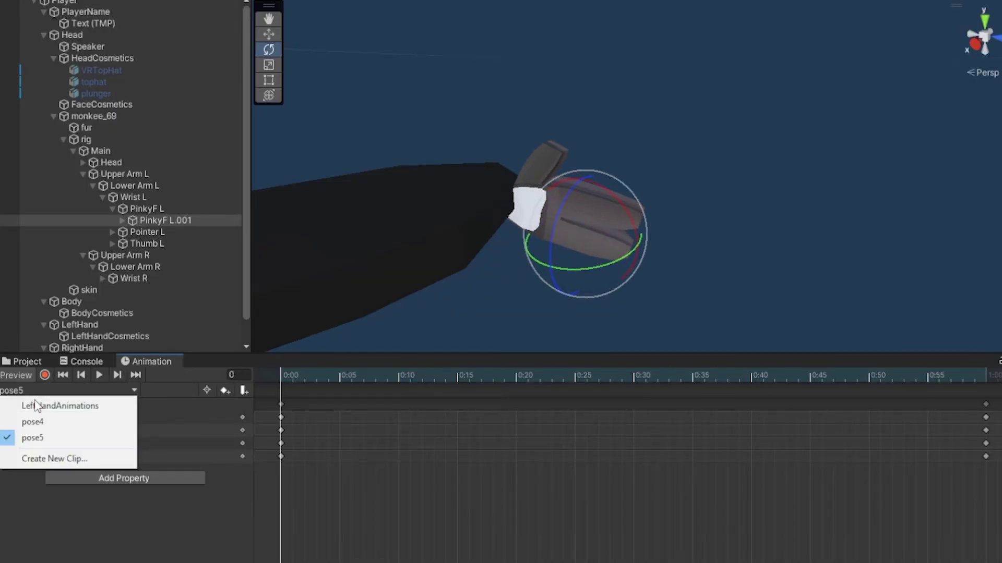
left_click(55, 459)
type("pose6")
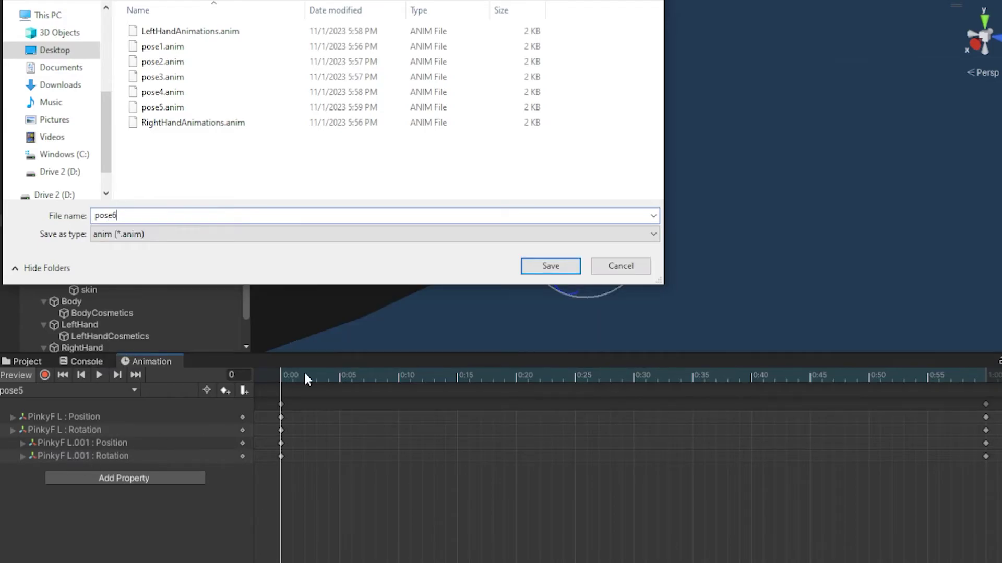
left_click(535, 267)
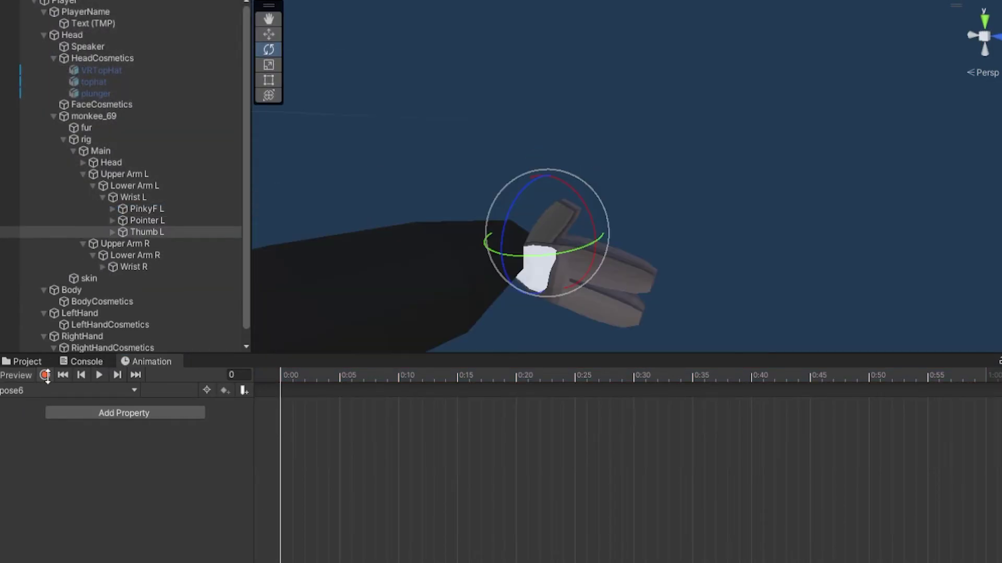
left_click(46, 376)
left_click_drag(967, 377, 986, 377)
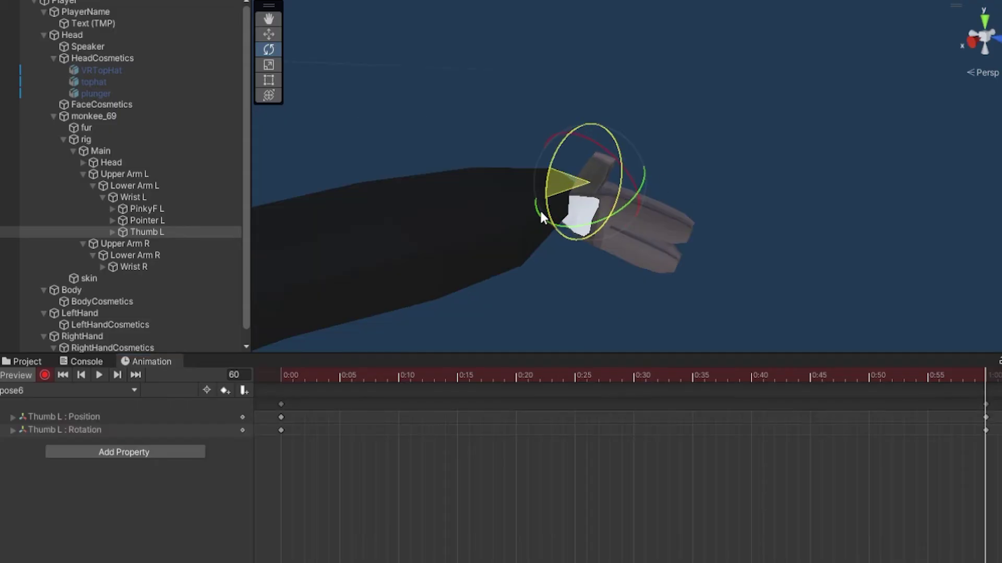
left_click_drag(539, 208, 512, 365)
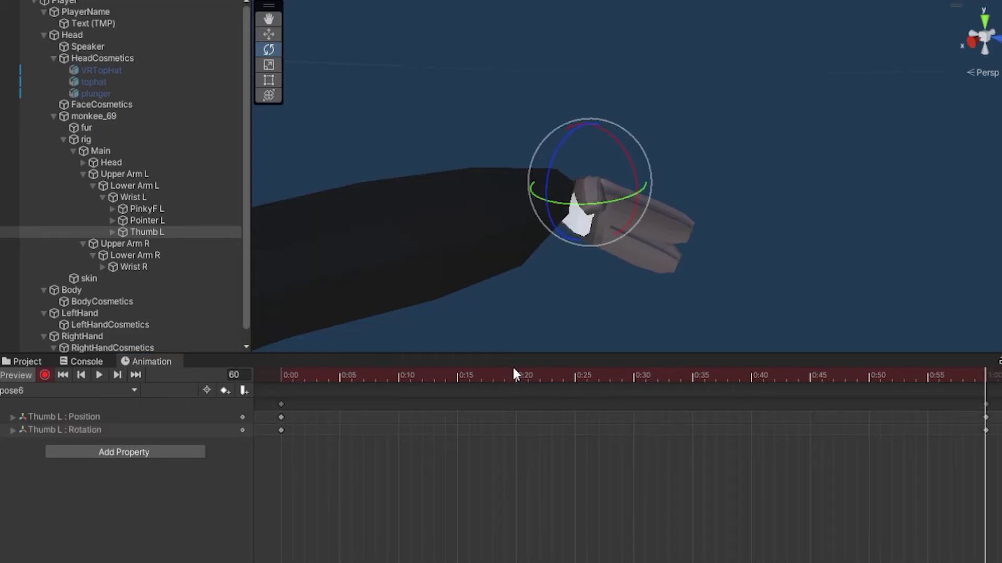
left_click(45, 376)
left_click_drag(311, 374, 245, 375)
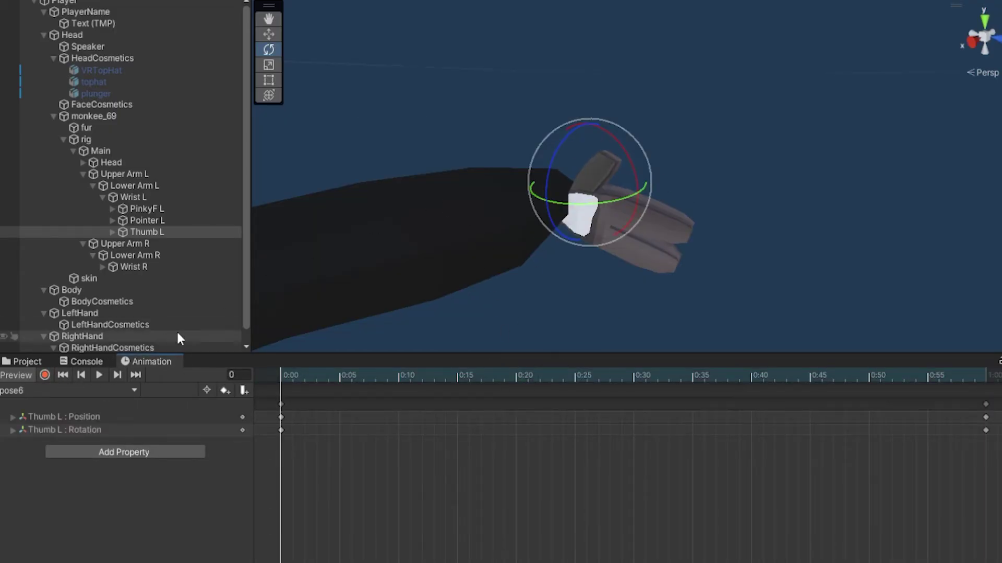
Browse to Assets > Animations and view the LeftHandAnimations clip's settings in the Inspector
left_click(27, 362)
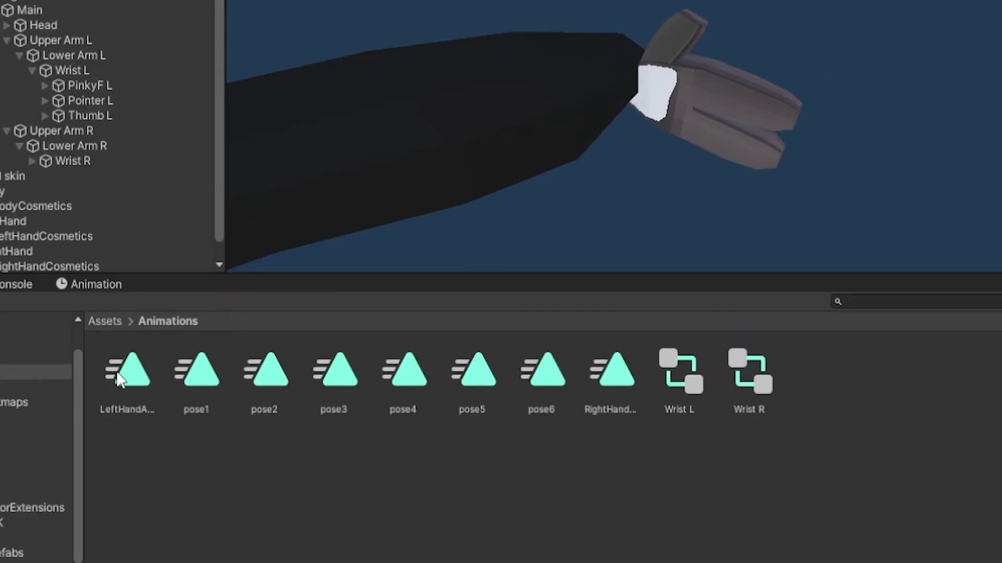
left_click(107, 324)
double_click(150, 369)
left_click(106, 322)
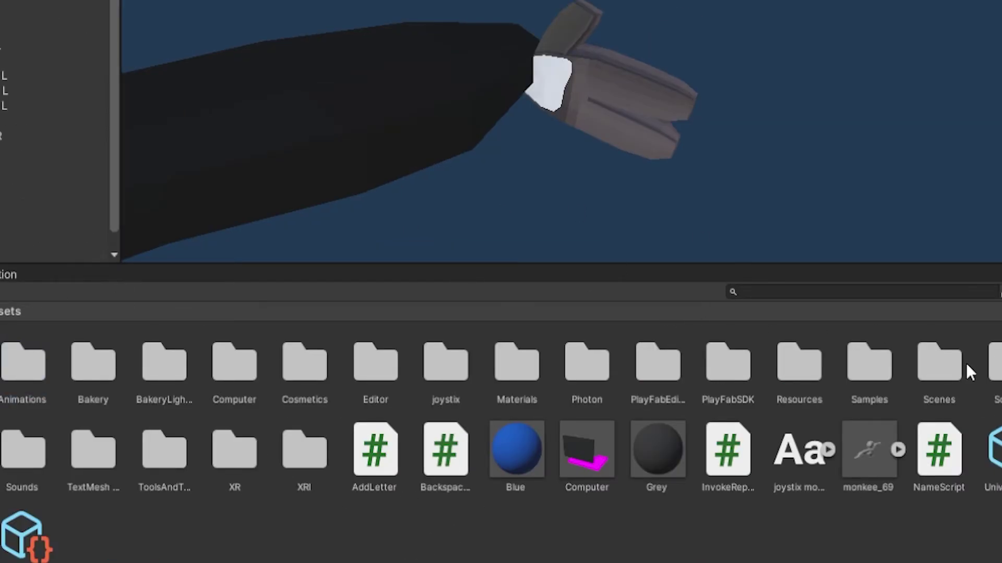
double_click(994, 362)
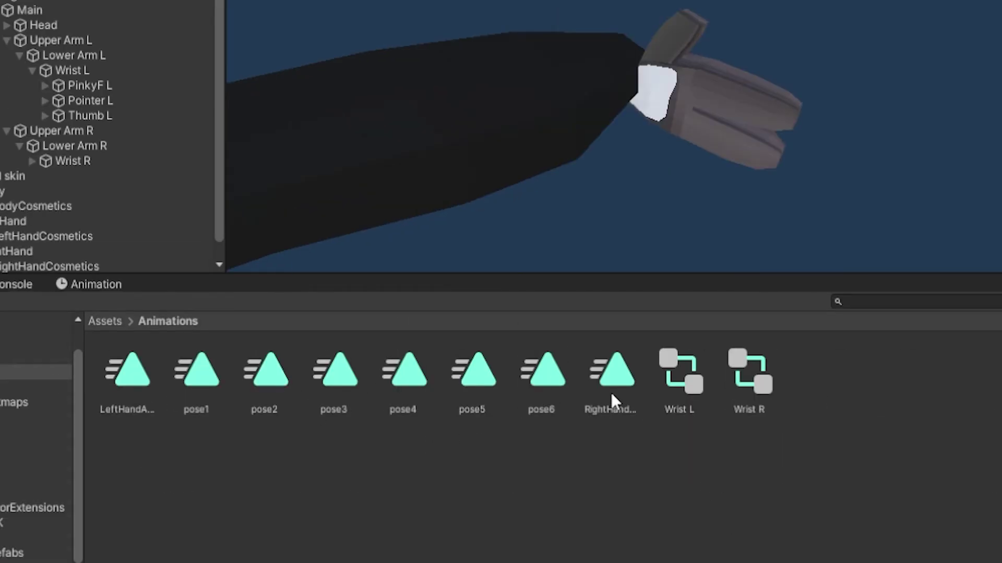
left_click(130, 377)
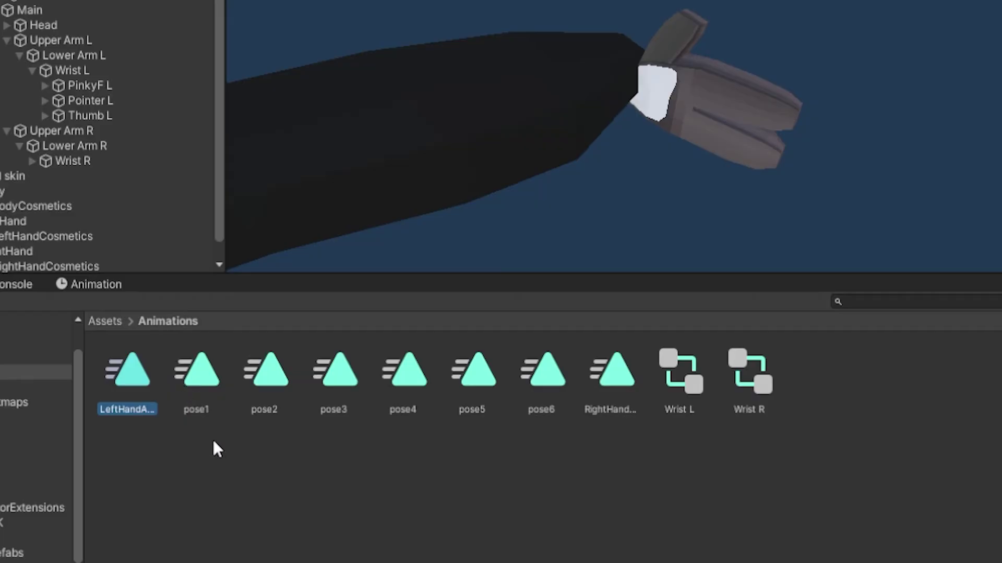
left_click(751, 372)
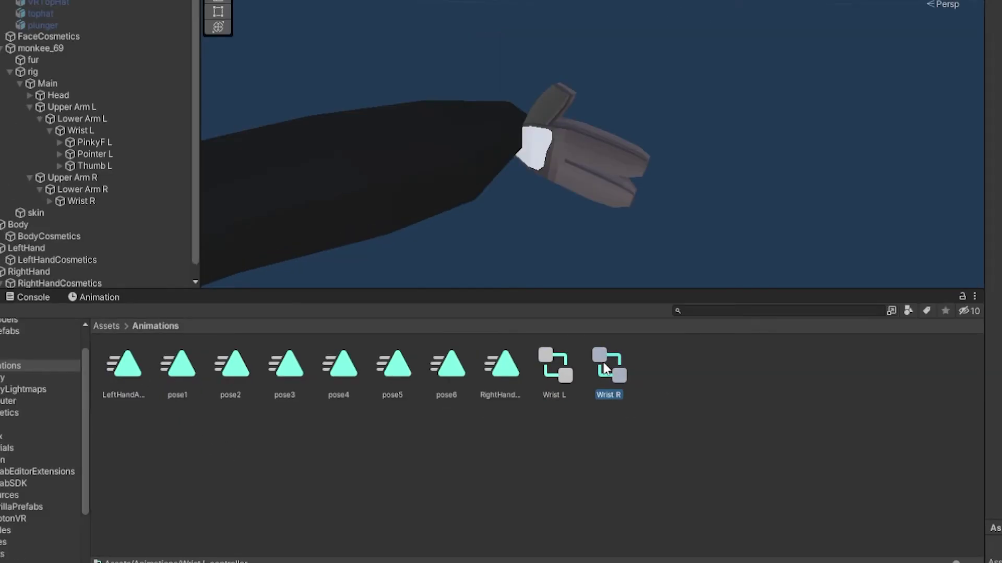
left_click(571, 357)
left_click(123, 364)
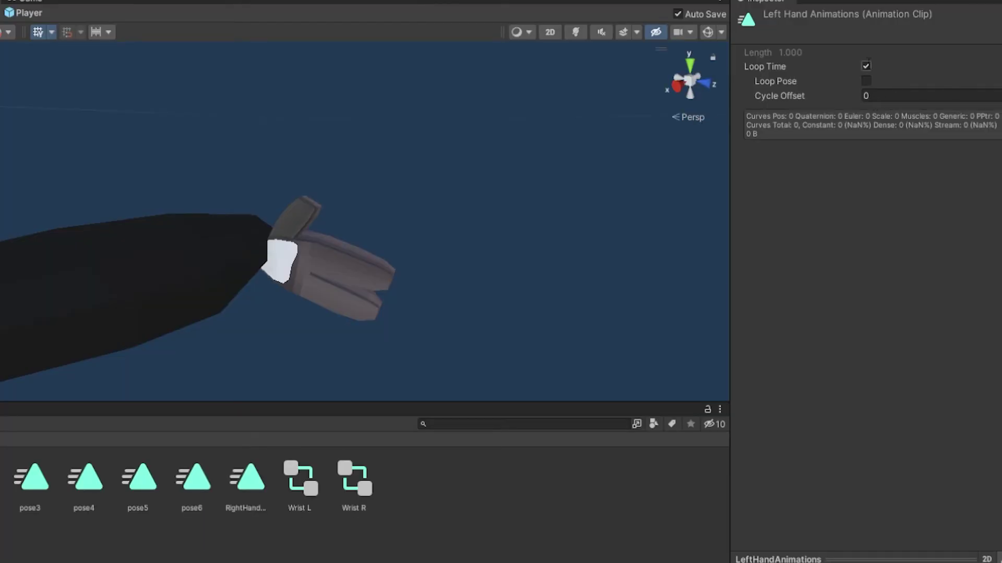
Turn off Loop Time on the LeftHandAnimations, pose3, pose4 and pose5 clips
left_click(866, 64)
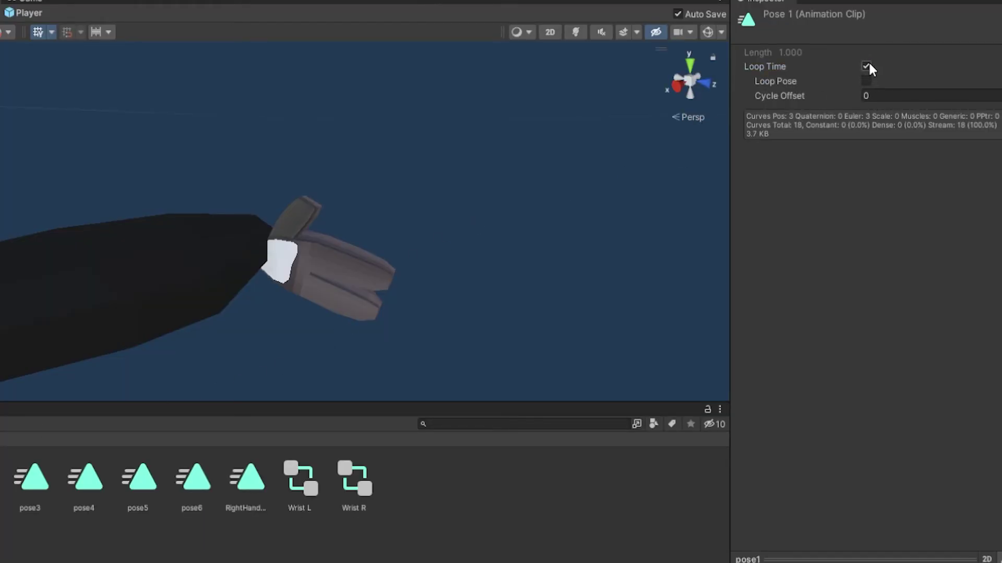
left_click(866, 66)
left_click(866, 66)
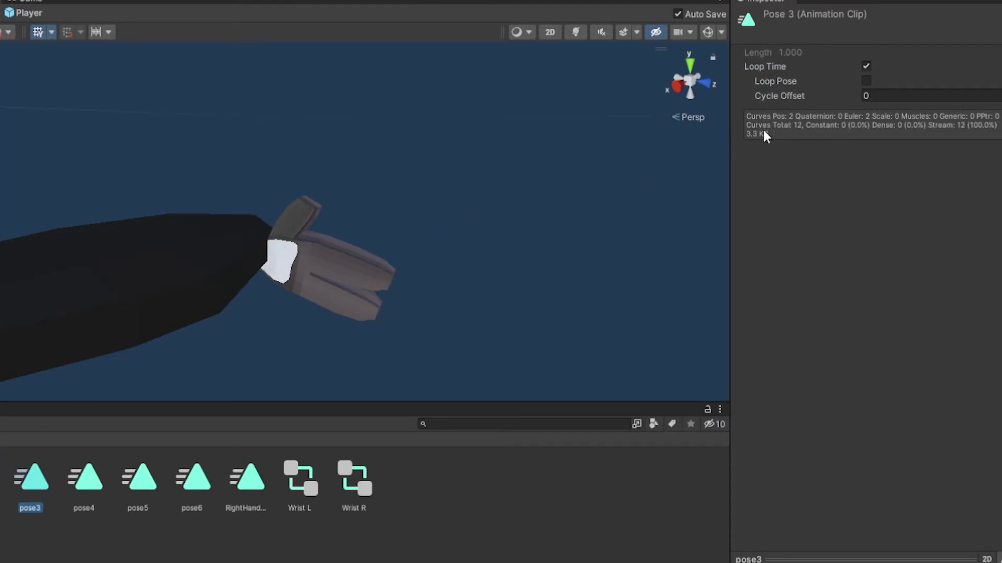
left_click(865, 66)
left_click(86, 477)
left_click(866, 67)
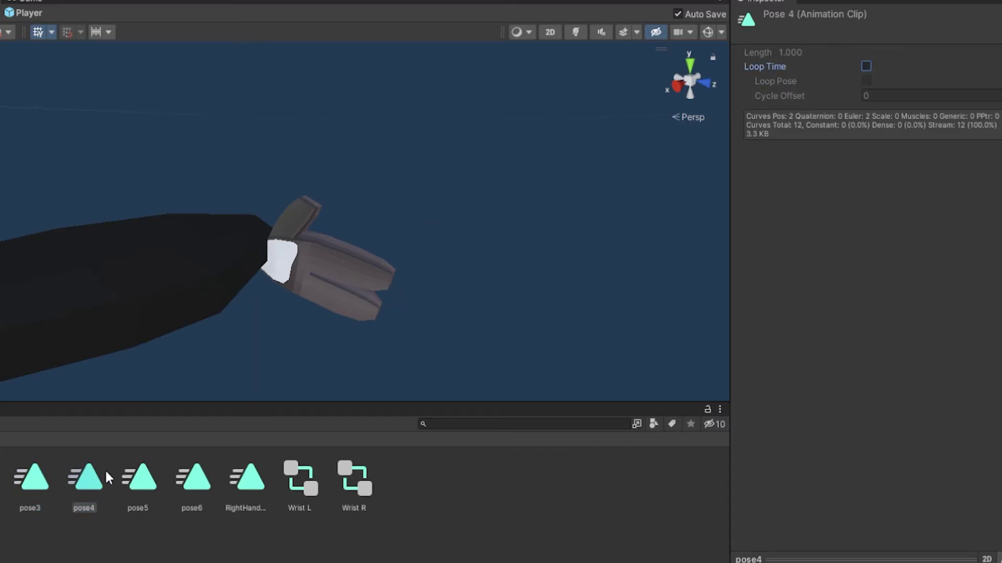
left_click(138, 477)
left_click(865, 67)
left_click(246, 477)
Save the scene and select the Wrist R animator controller
left_click(297, 484)
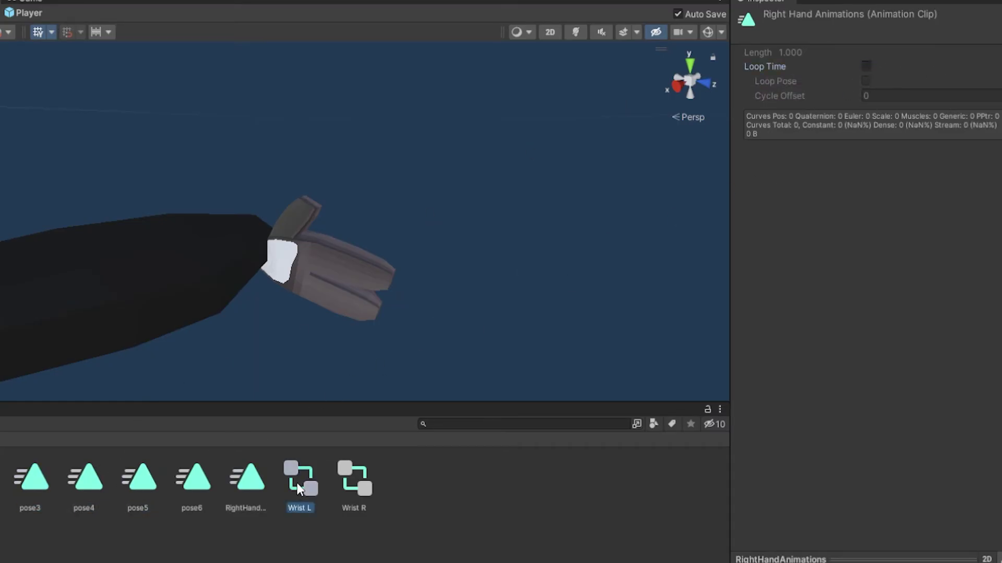
left_click(365, 484)
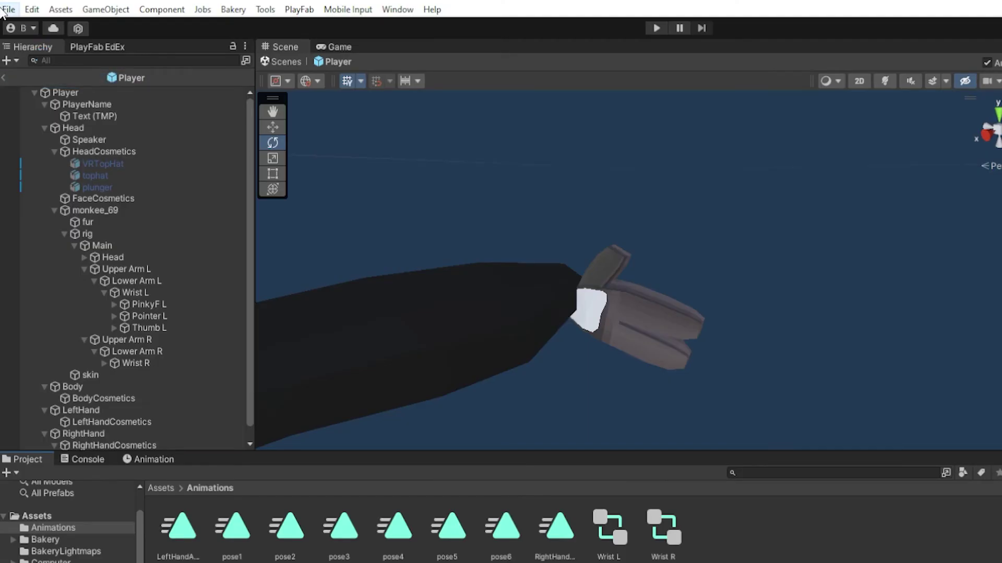
left_click(9, 7)
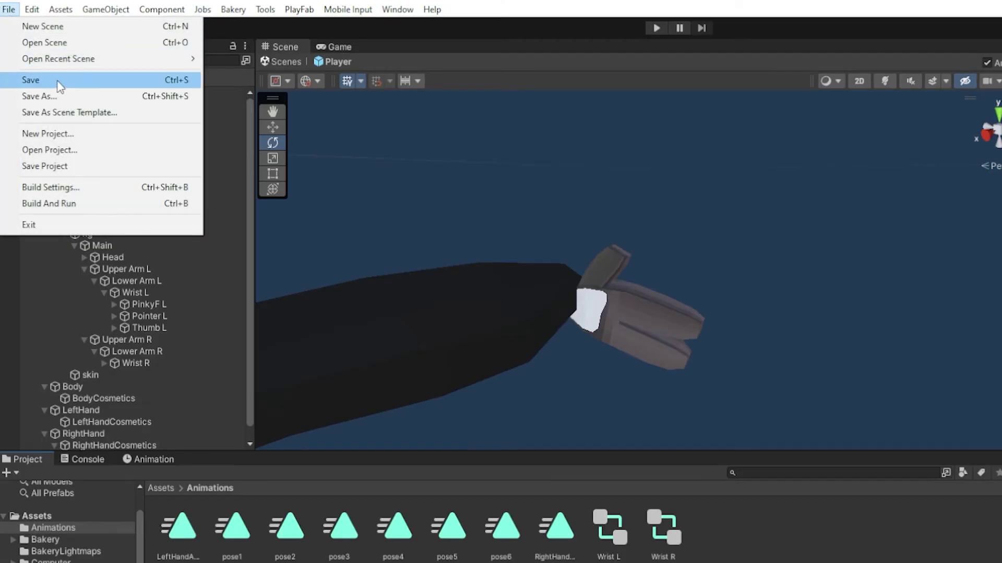
left_click(56, 78)
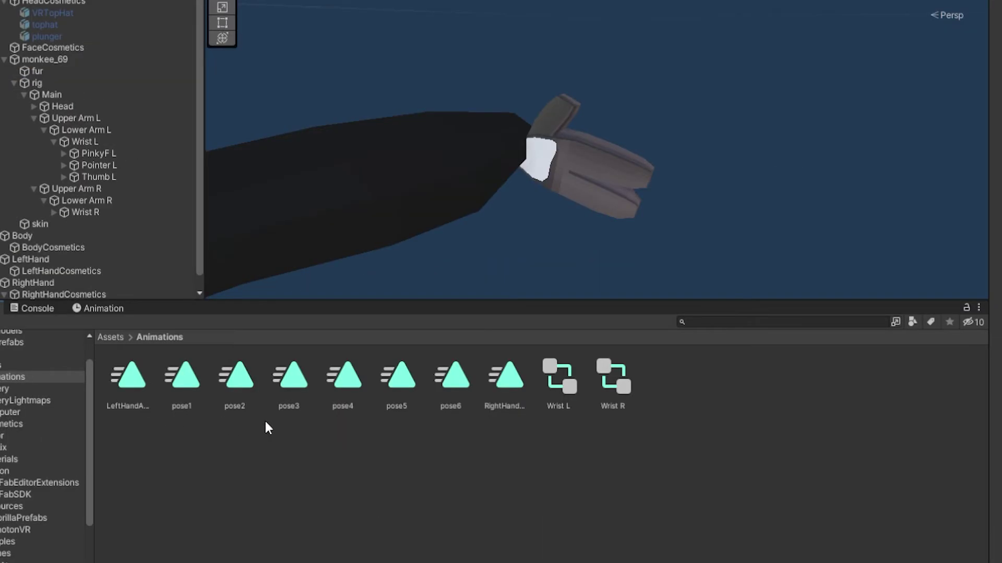
left_click(654, 538)
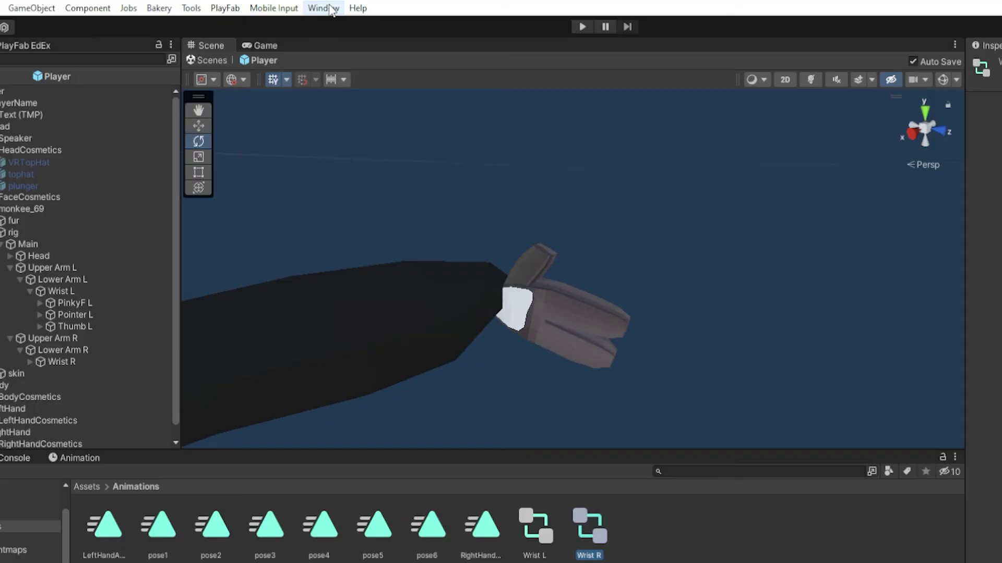
left_click(323, 8)
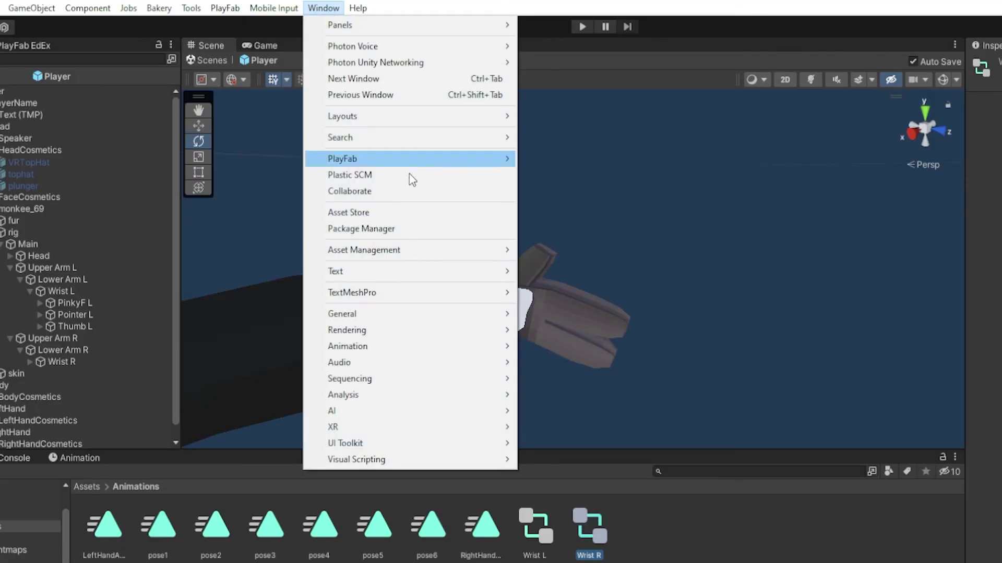
In the Animator, box-select and delete the RightHandAnimations, pose1, pose2 and pose3 states
mouse_move(433, 347)
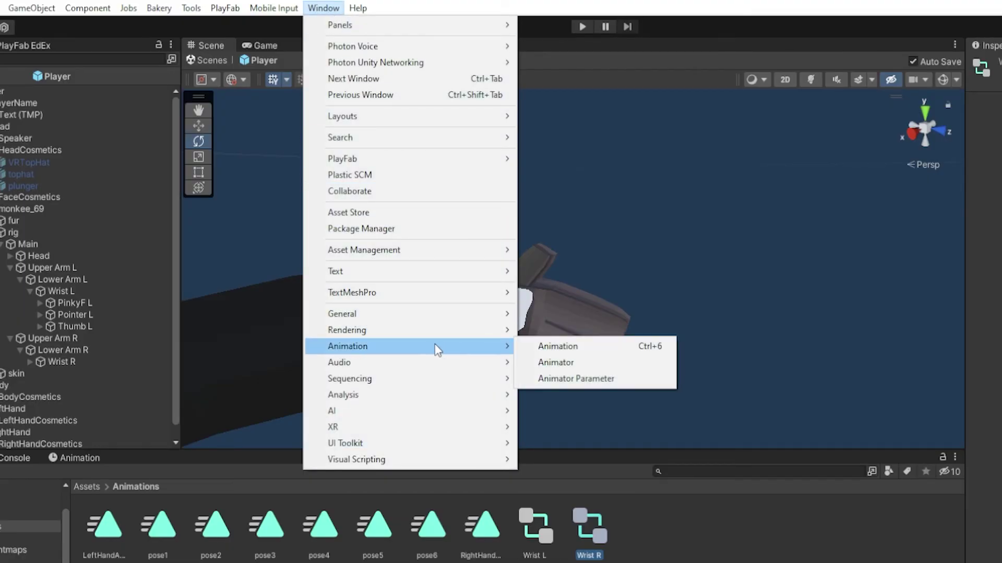
left_click(562, 362)
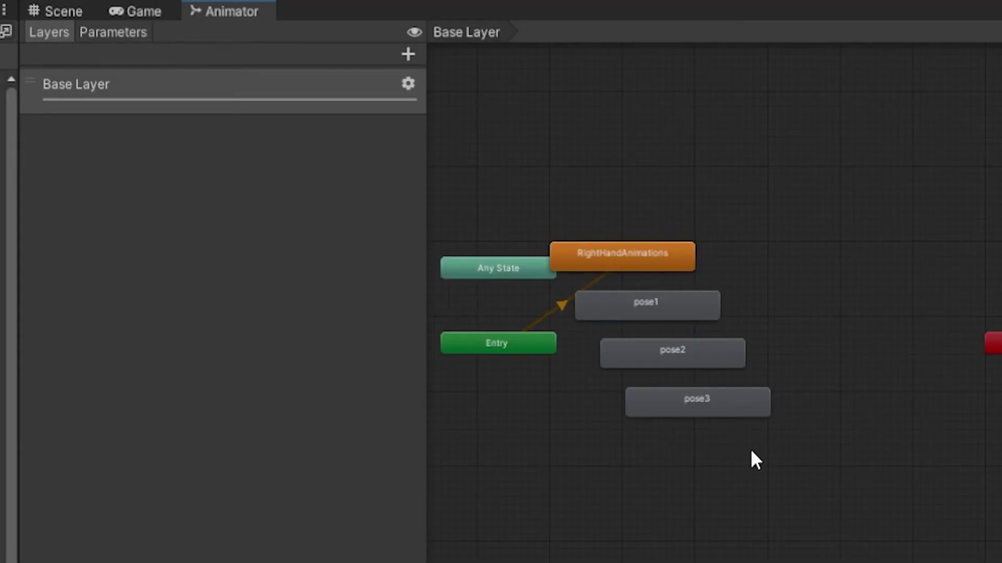
left_click_drag(751, 449, 666, 244)
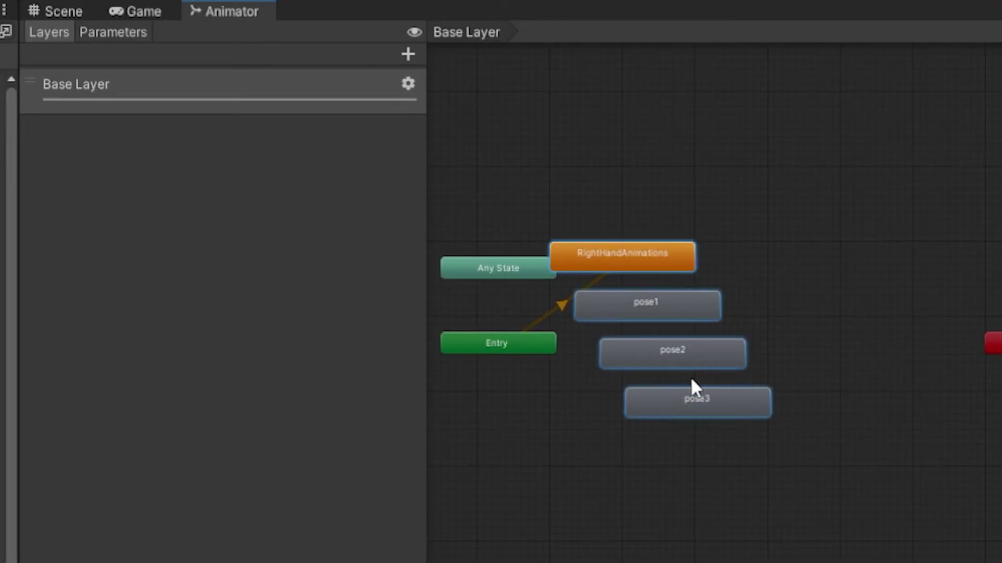
right_click(636, 263)
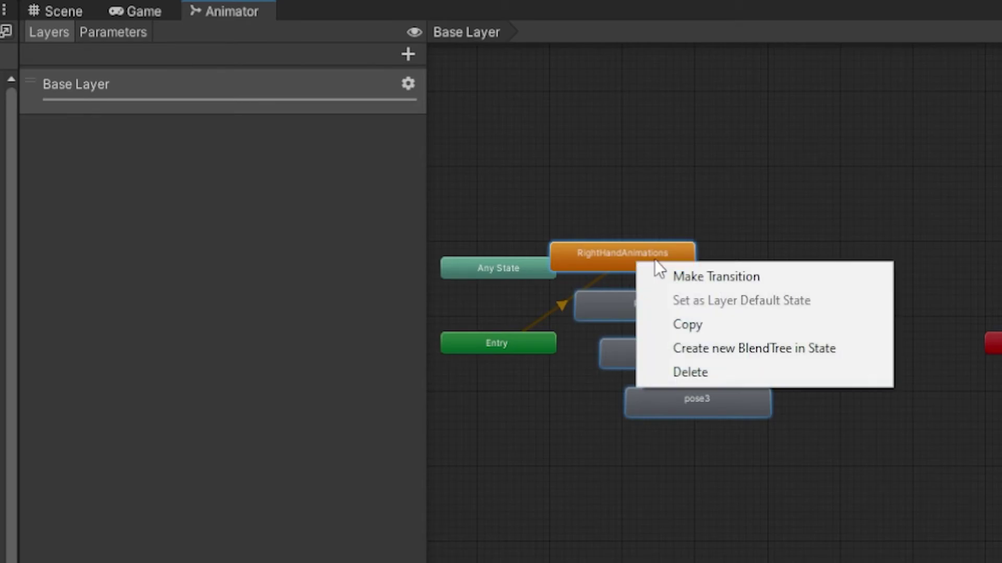
left_click(700, 373)
left_click(125, 35)
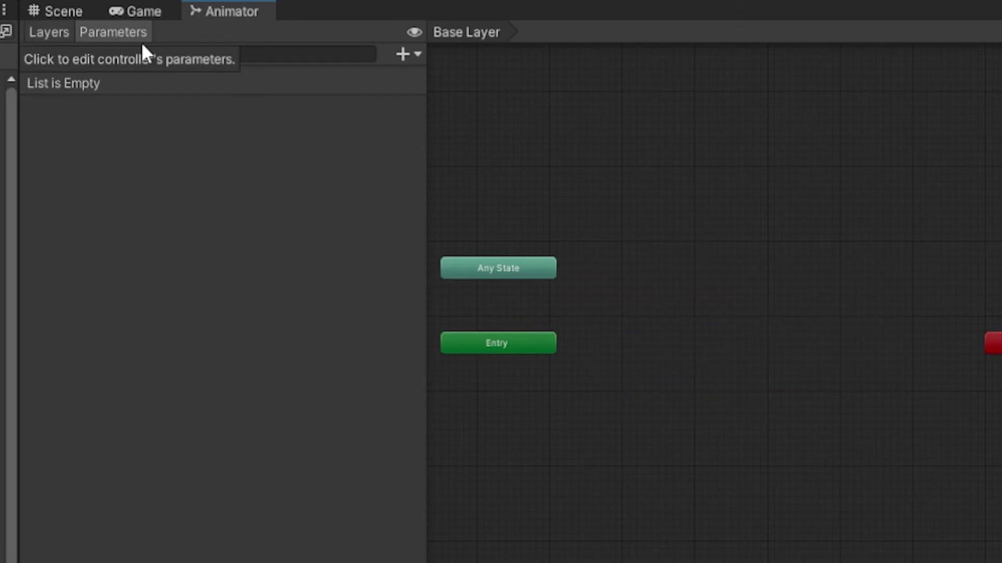
Add three new Float parameters to the Wrist R controller
left_click(408, 52)
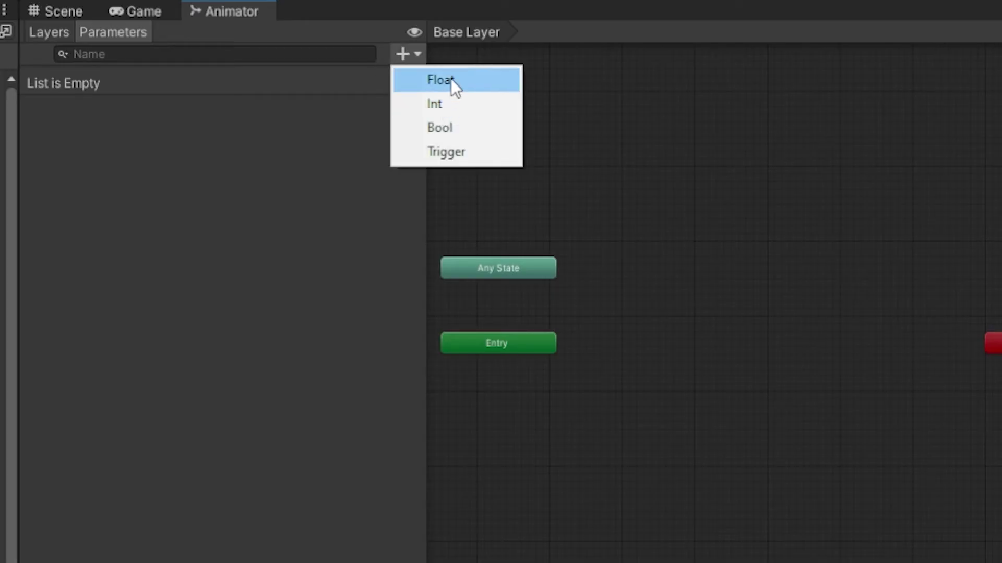
left_click(451, 79)
left_click(403, 52)
left_click(415, 73)
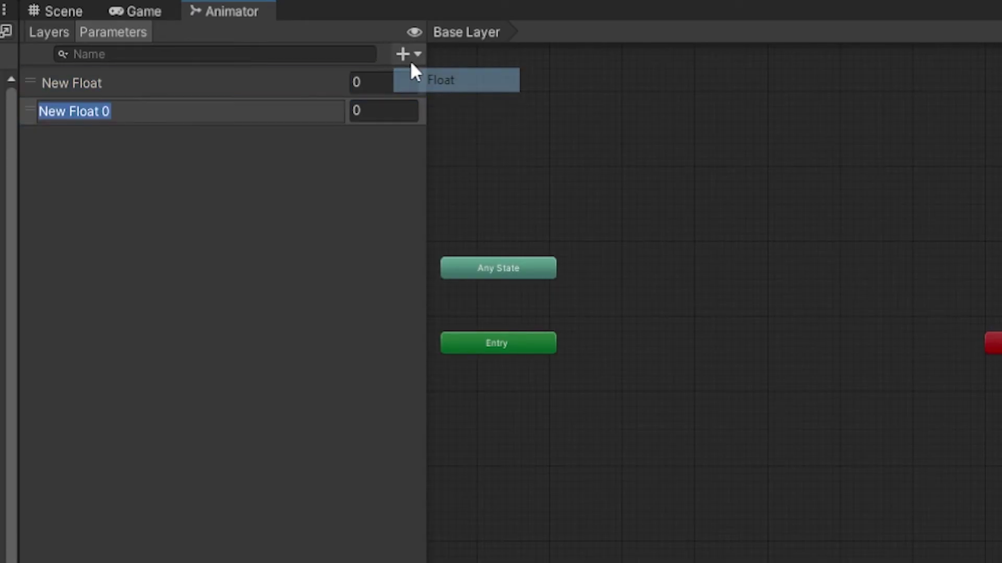
left_click(404, 52)
left_click(415, 81)
Rename the three new floats to pose1, pose2 and pose3
left_click(81, 83)
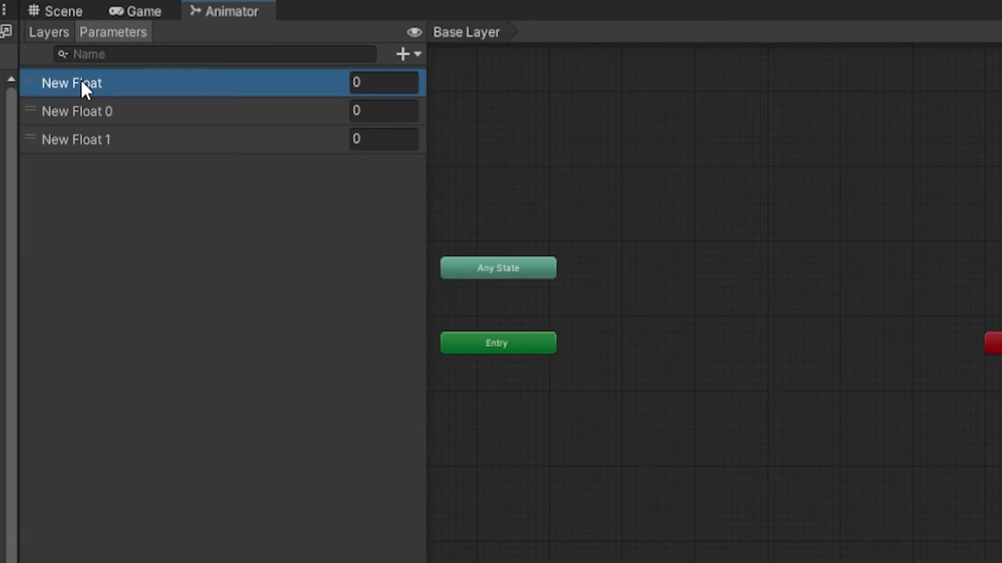
double_click(93, 84)
type("pose12")
key("BackSpace")
key("Return")
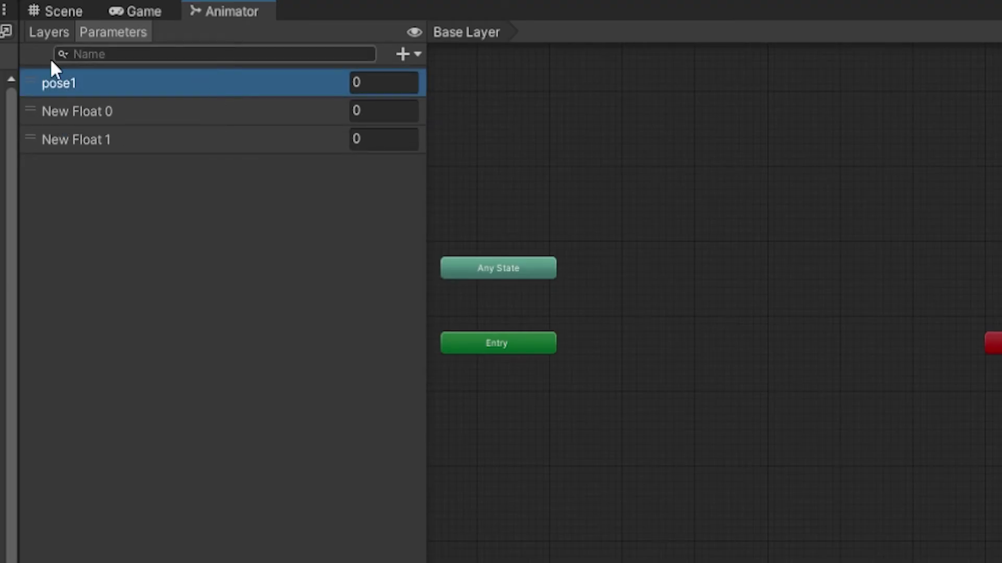
left_click(91, 112)
double_click(85, 112)
type("pose2")
key("Return")
left_click(81, 144)
double_click(90, 142)
type("pose3")
key("Return")
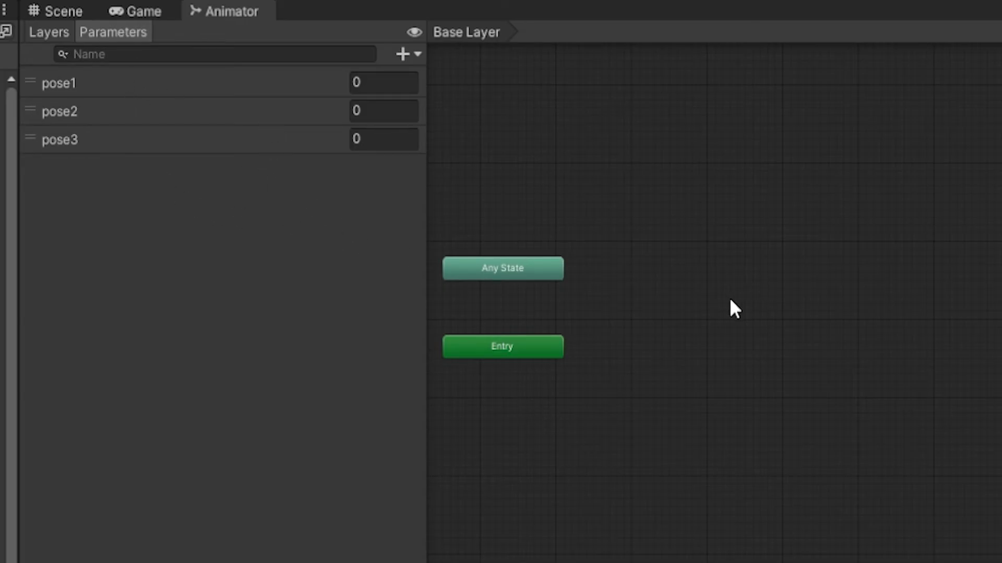
Create a new blend tree state and set its Blend Type to Direct
right_click(728, 269)
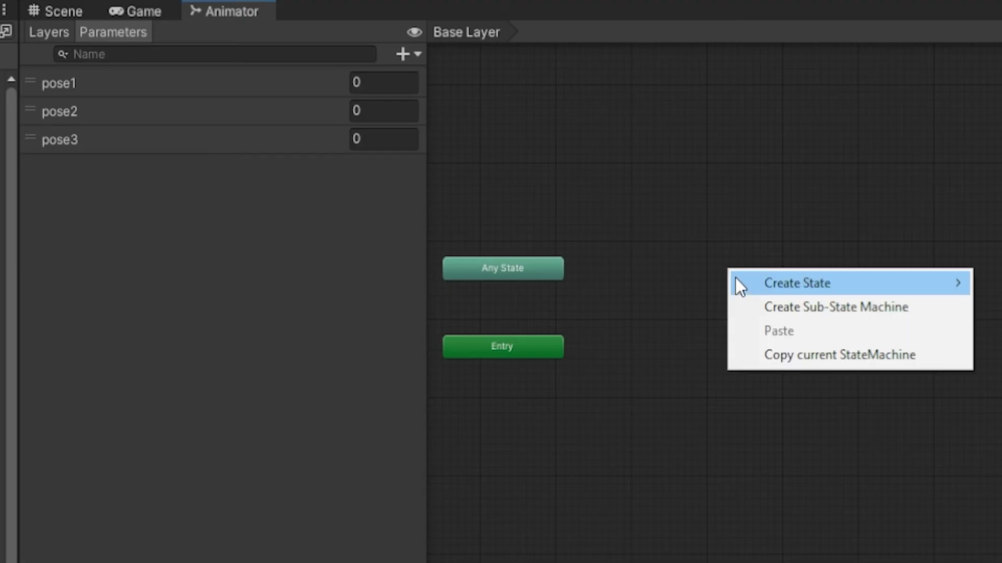
mouse_move(762, 284)
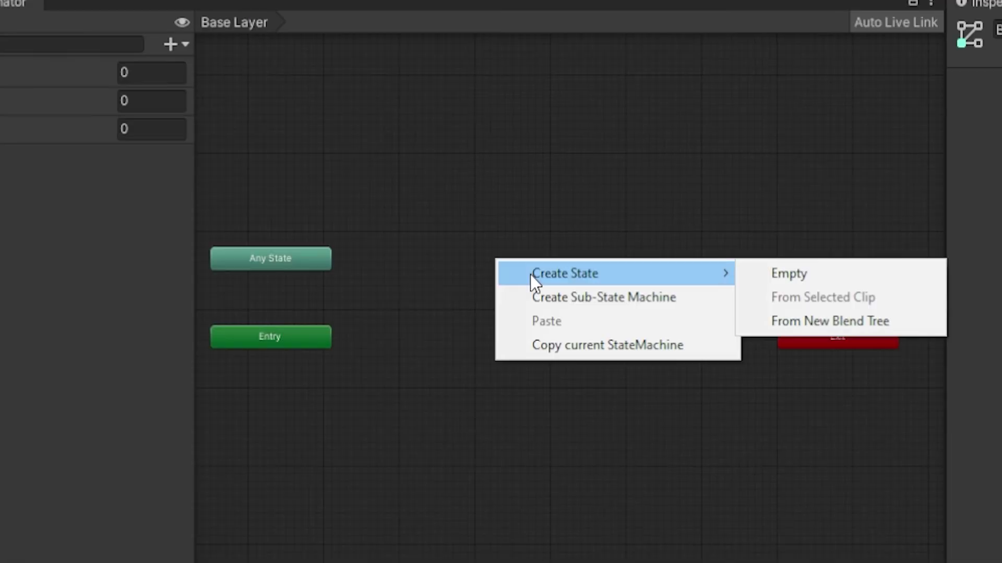
left_click(802, 330)
left_click(603, 279)
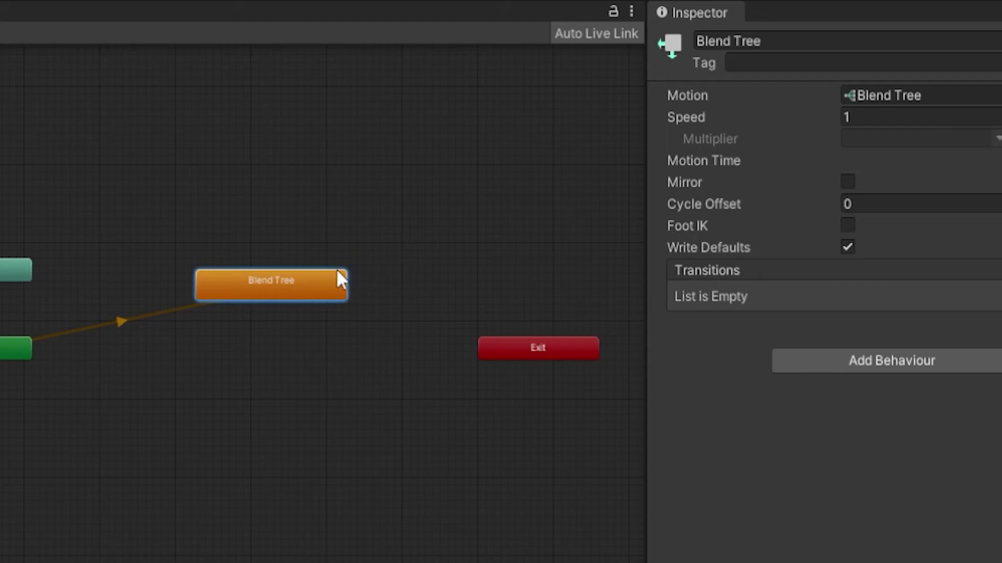
double_click(322, 284)
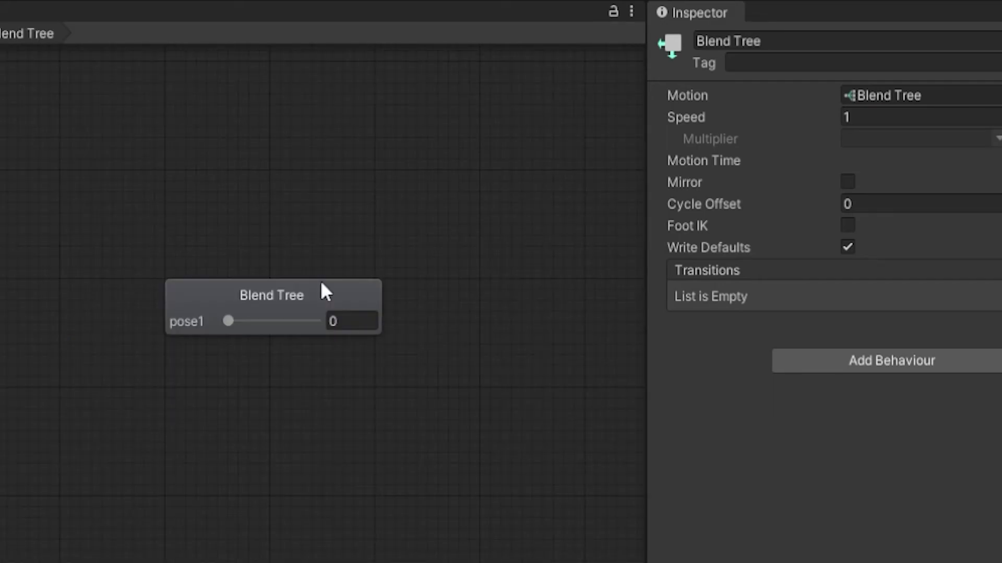
left_click(263, 298)
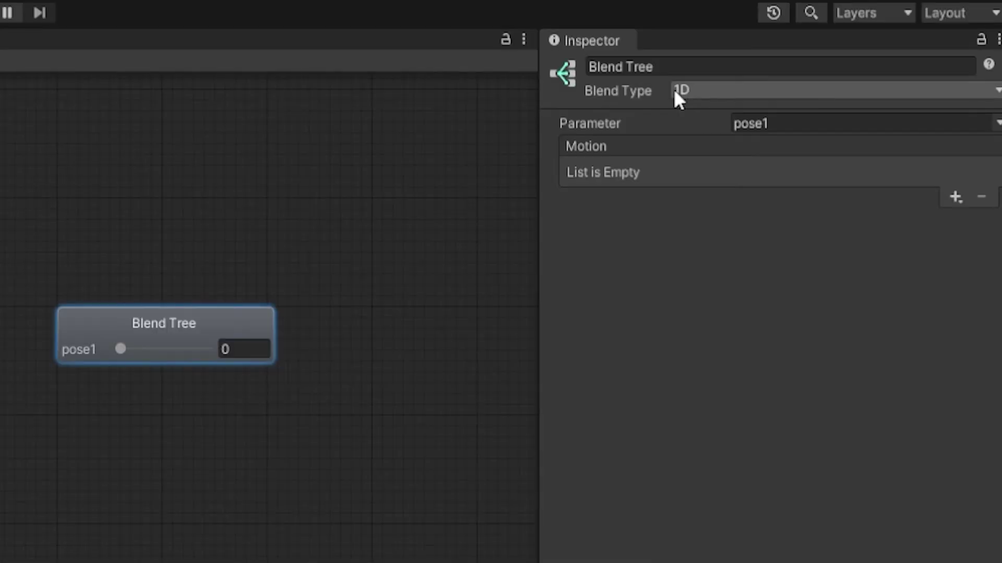
left_click(694, 88)
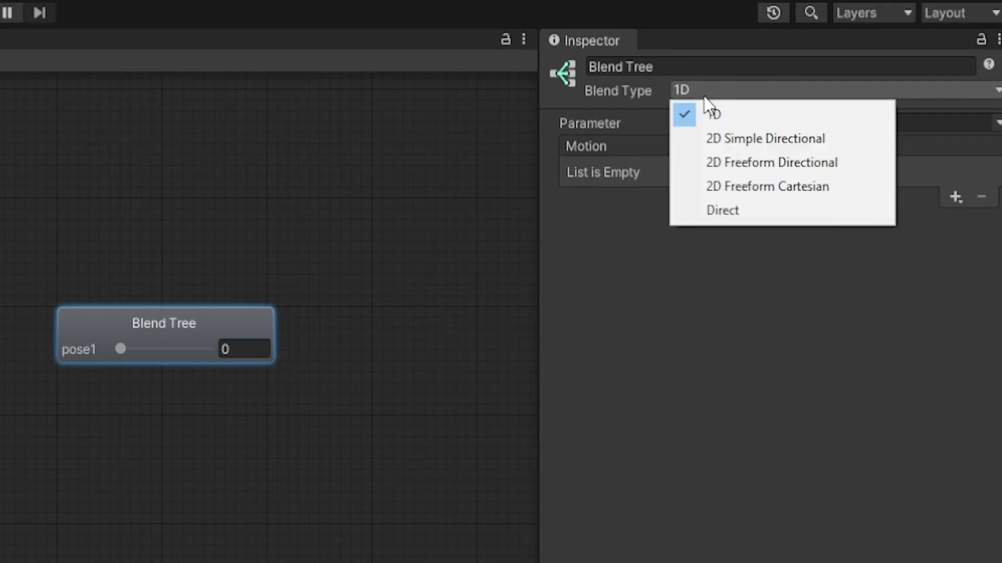
left_click(781, 213)
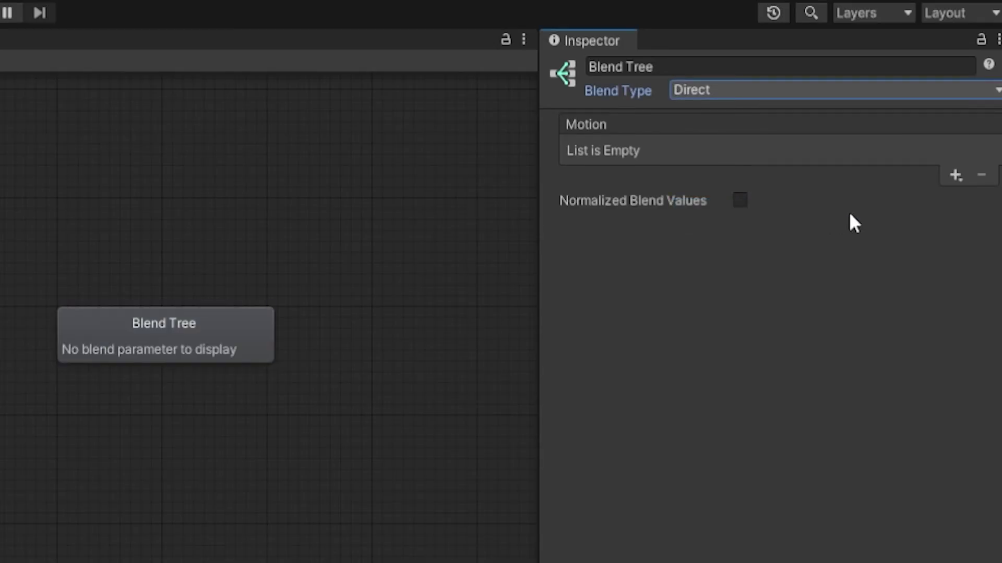
Add three motion slots to the blend tree
left_click(953, 175)
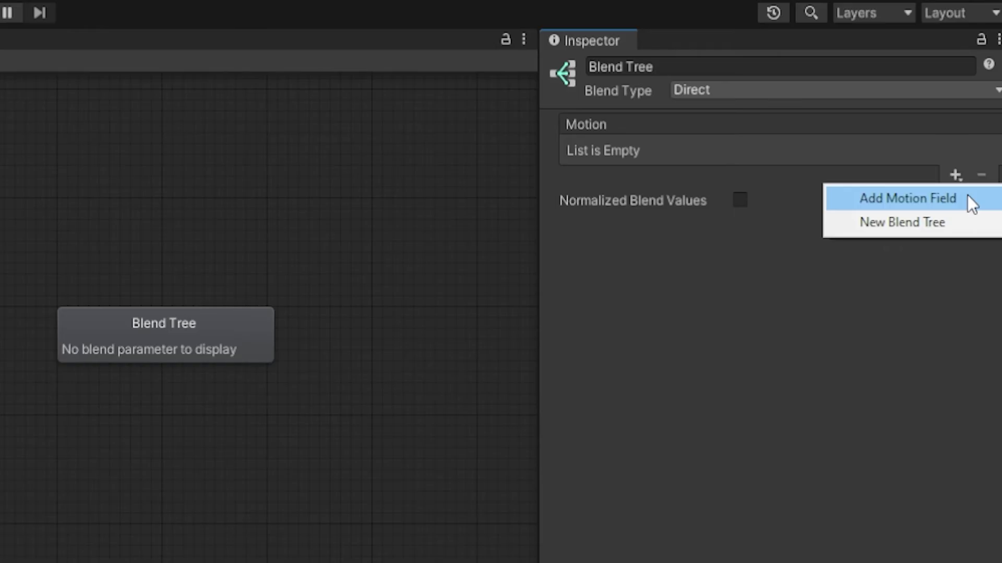
left_click(967, 198)
left_click(955, 203)
left_click(946, 226)
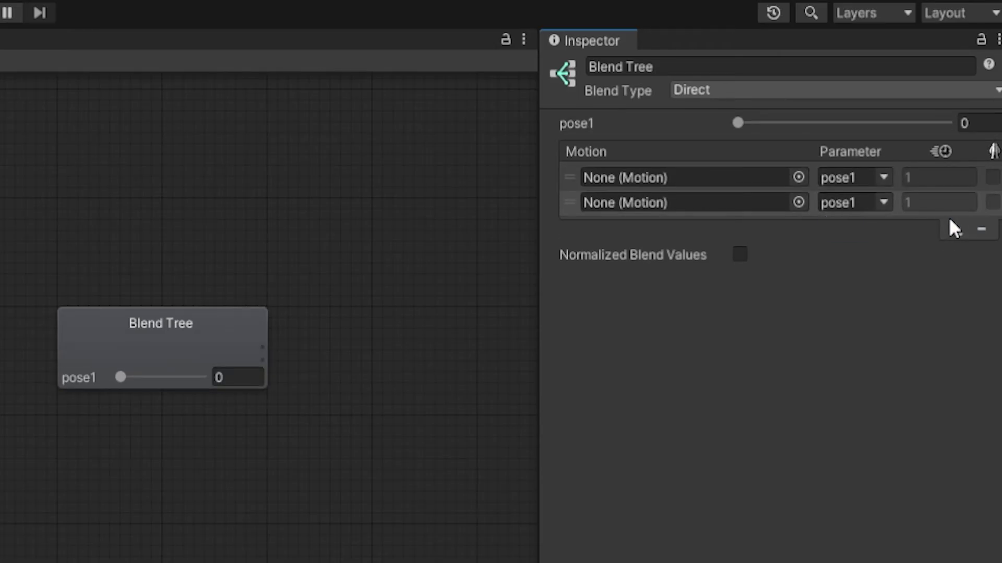
left_click(955, 228)
left_click(947, 250)
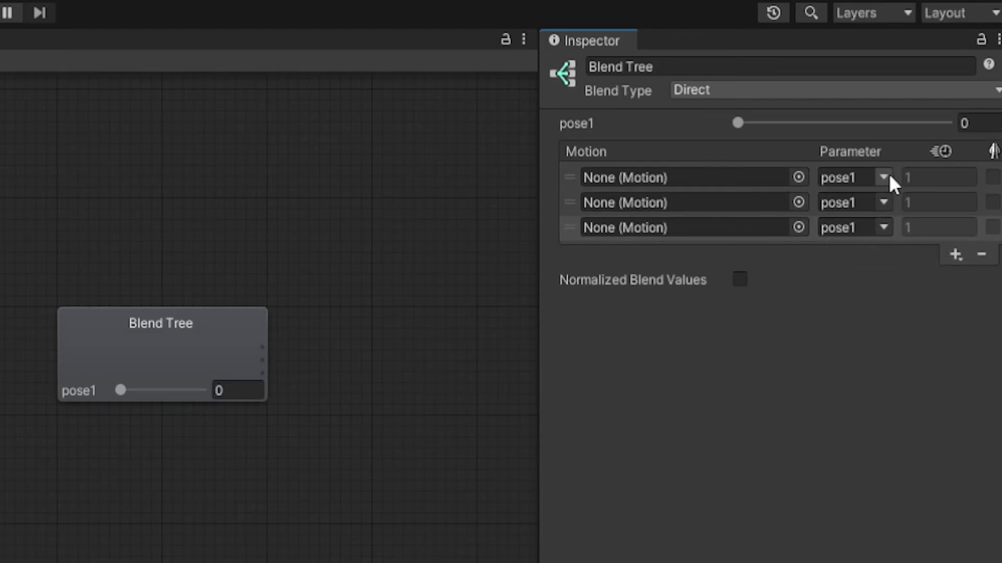
Drive the three slots with the pose1, pose2 and pose3 parameters
left_click(884, 178)
left_click(907, 203)
left_click(883, 203)
left_click(915, 251)
left_click(884, 247)
left_click(911, 320)
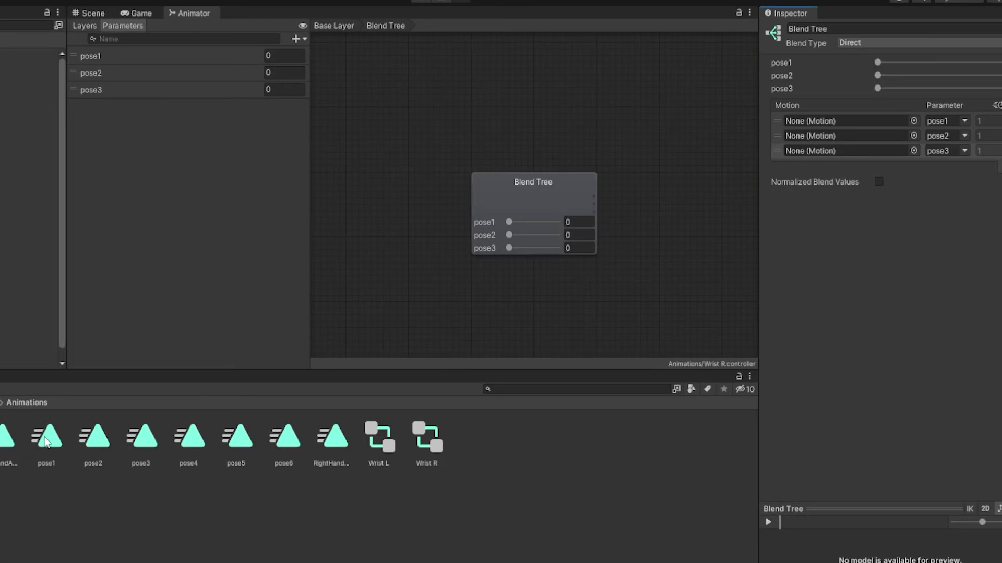
Drag the pose1, pose2 and pose3 clips into the three Motion fields
left_click_drag(47, 443, 840, 122)
left_click_drag(103, 438, 882, 140)
left_click_drag(146, 444, 881, 158)
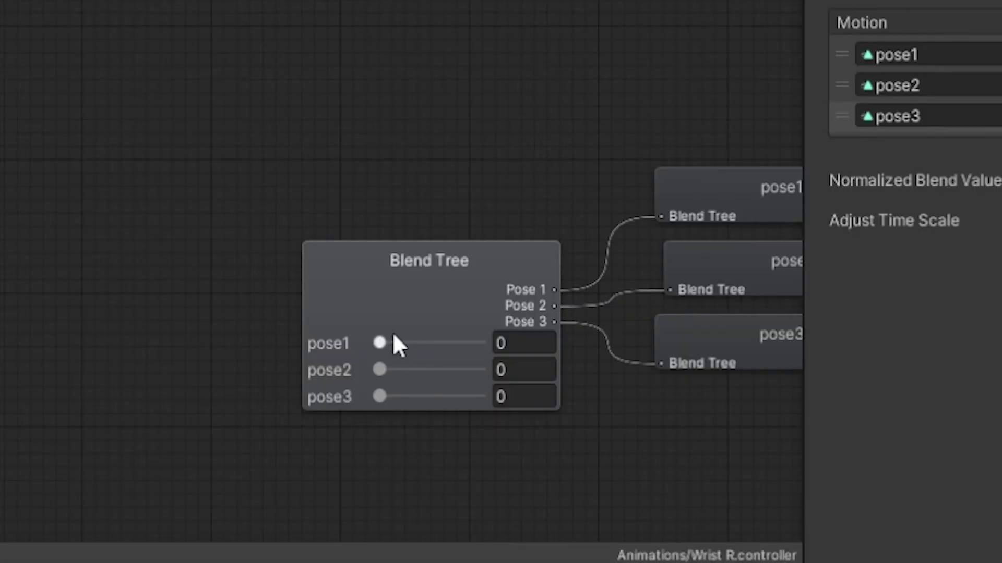
Raise the pose1, pose2 and pose3 weights on the blend tree node to 1
left_click(413, 299)
left_click_drag(378, 343, 509, 344)
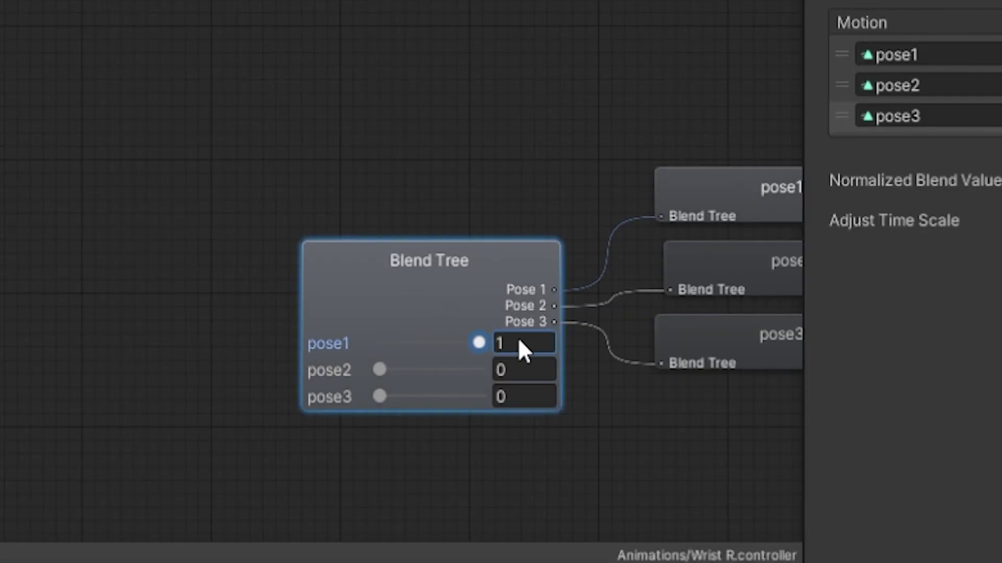
left_click_drag(377, 369, 657, 393)
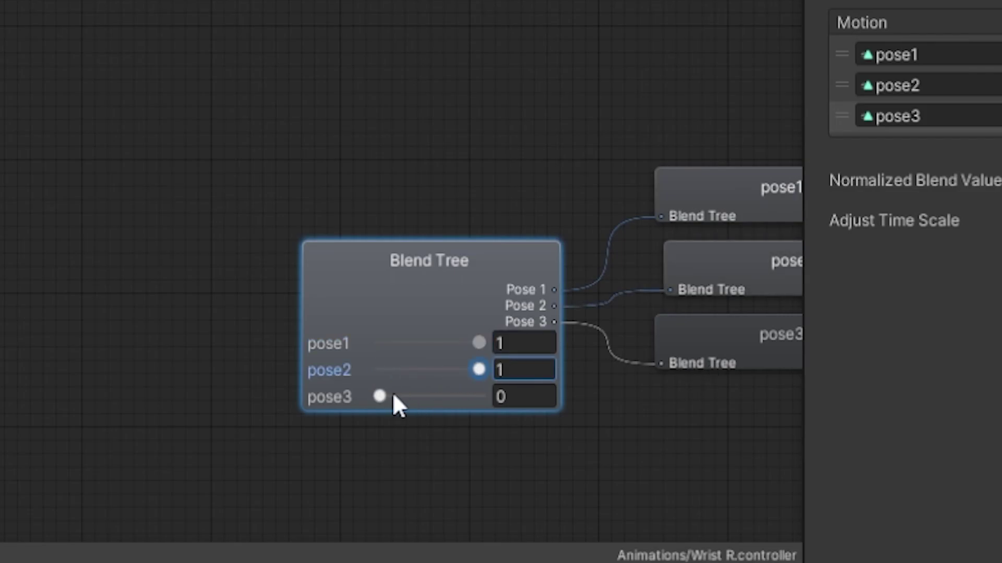
left_click_drag(380, 398, 539, 404)
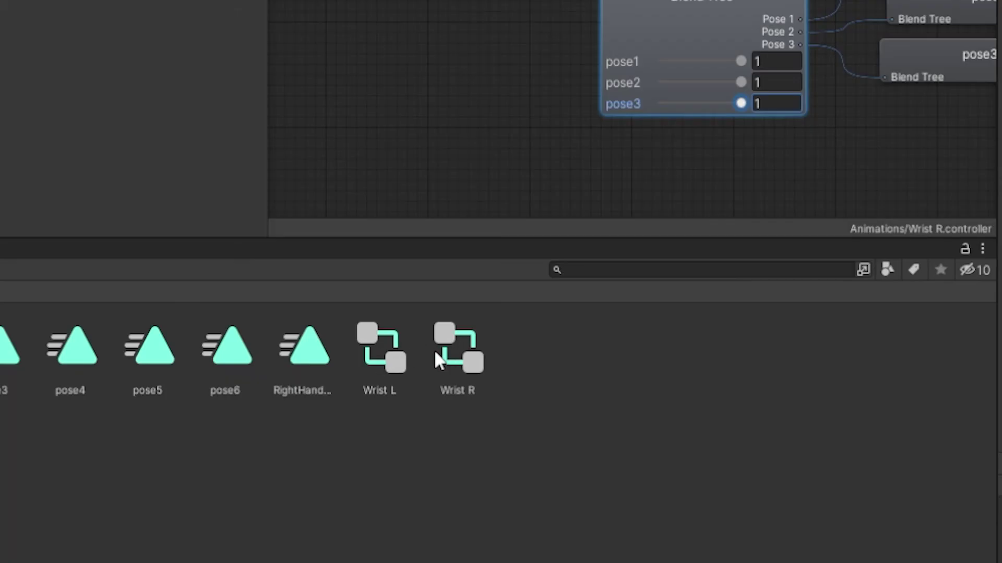
Open the Wrist L graph and delete the LeftHandAnimations and pose4–pose6 states
double_click(389, 348)
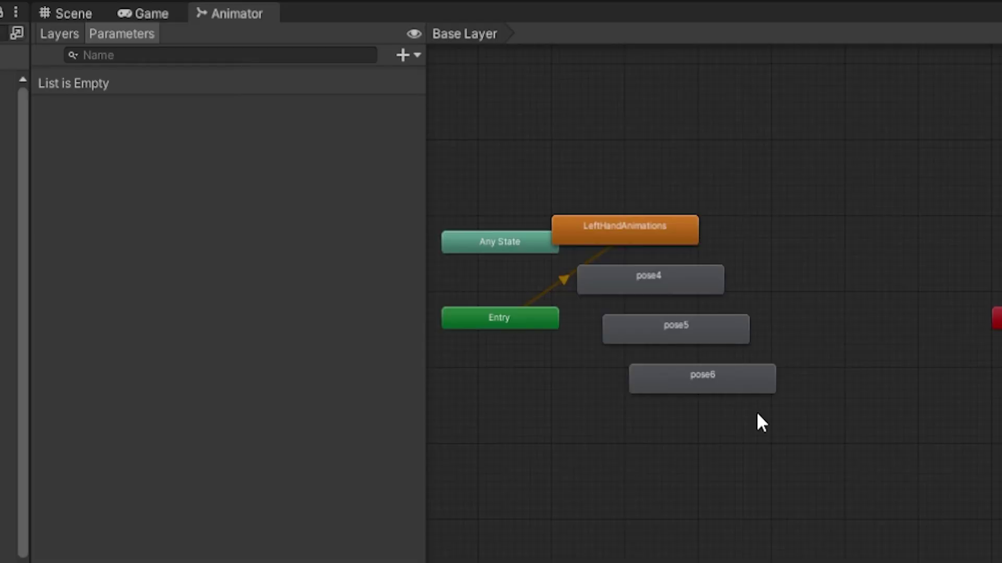
left_click_drag(780, 428, 656, 197)
key("Delete")
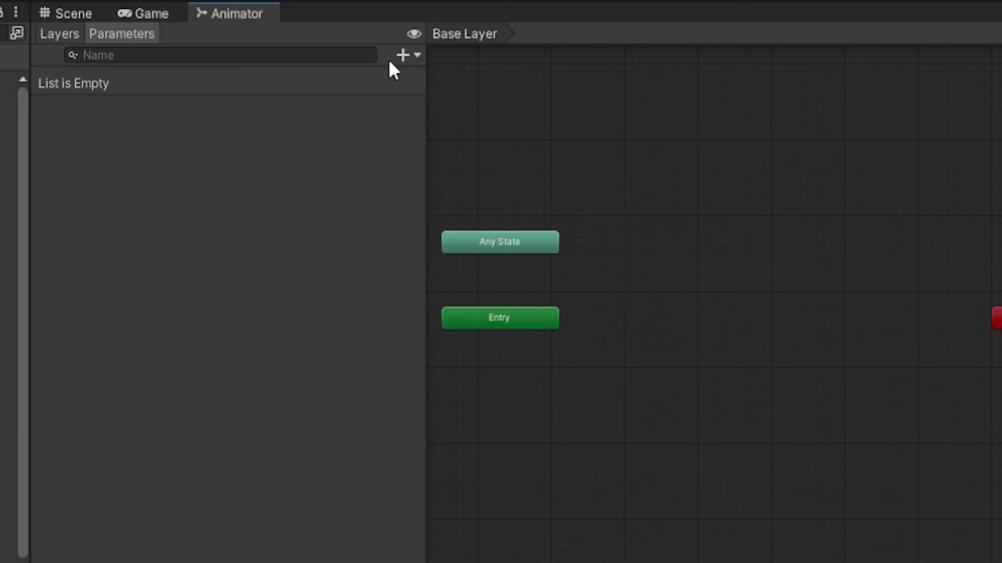
Add three new Float parameters to the Wrist L controller
left_click(403, 54)
left_click(417, 68)
left_click(402, 54)
left_click(433, 79)
left_click(409, 55)
left_click(434, 78)
Rename the three floats to pose4, pose5 and pose6
left_click(101, 83)
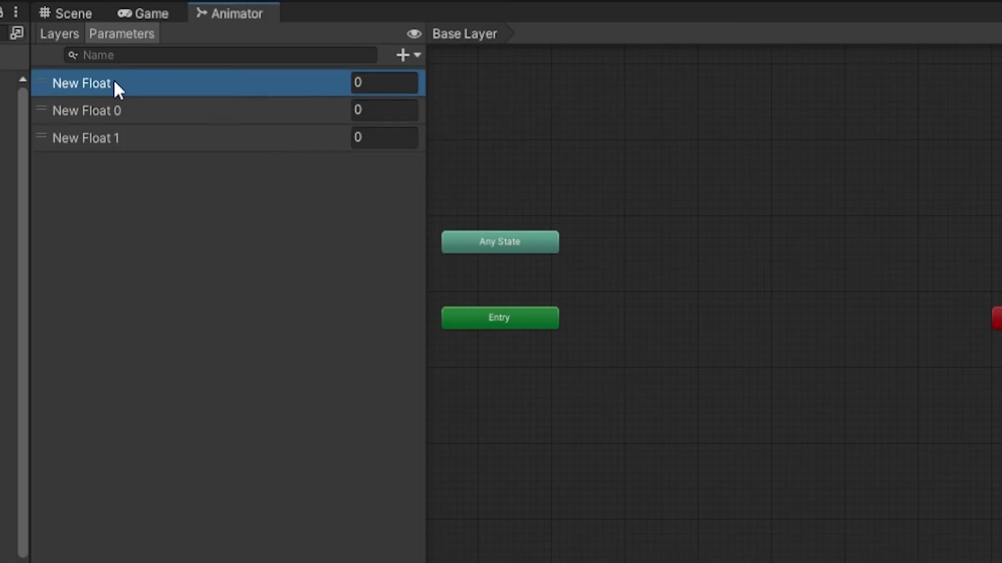
left_click(101, 82)
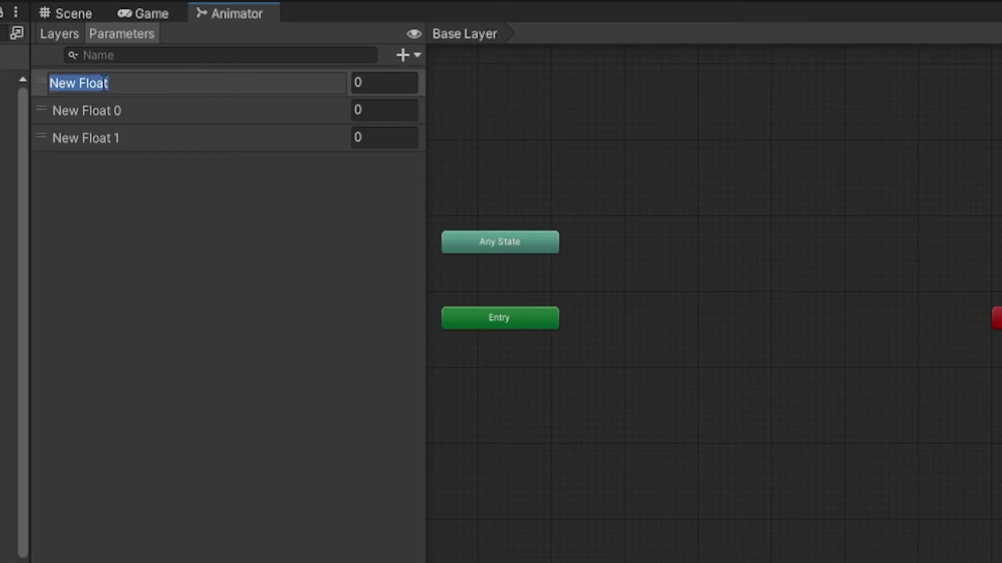
type("pose4")
key("Return")
double_click(120, 110)
type("pose5")
key("Return")
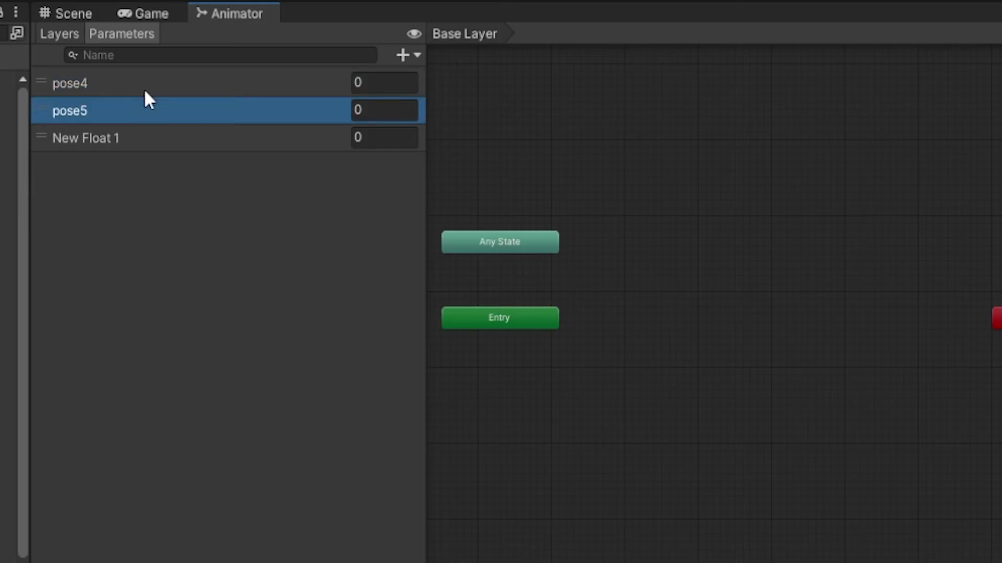
double_click(107, 139)
type("pose6")
key("Return")
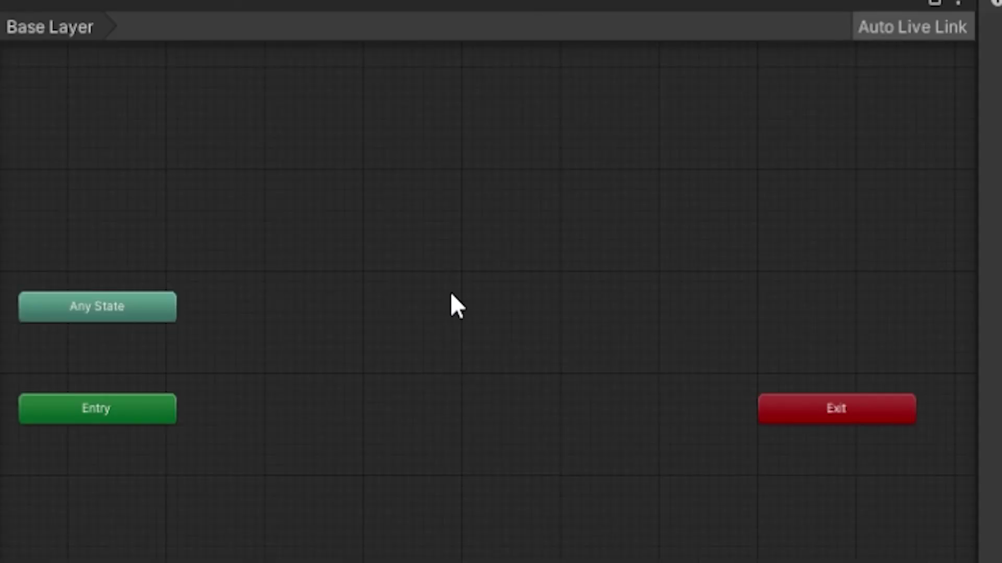
right_click(452, 296)
Create a new blend tree state set to Direct with three motion slots
mouse_move(526, 313)
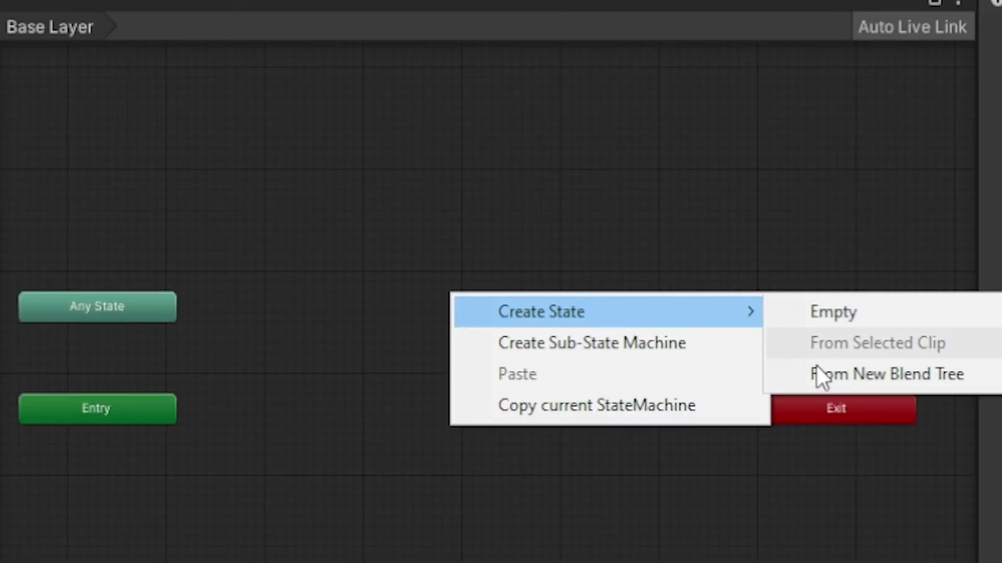
left_click(828, 374)
double_click(548, 308)
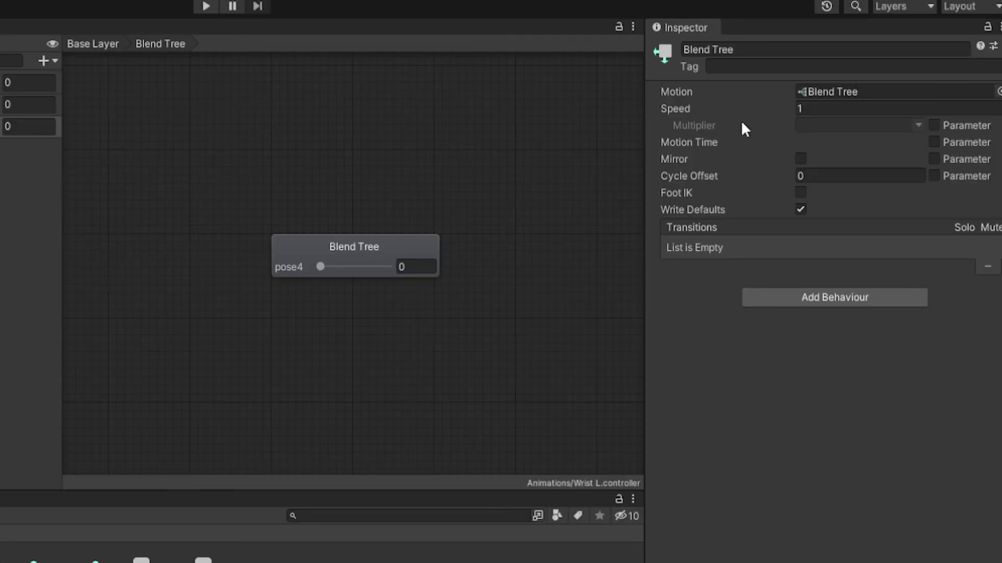
left_click(407, 246)
left_click(772, 67)
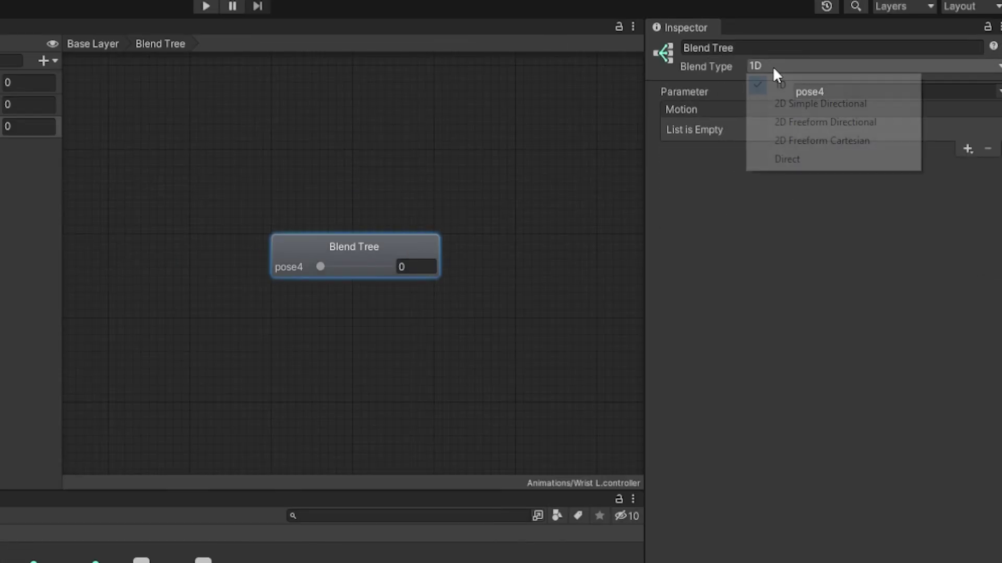
left_click(798, 160)
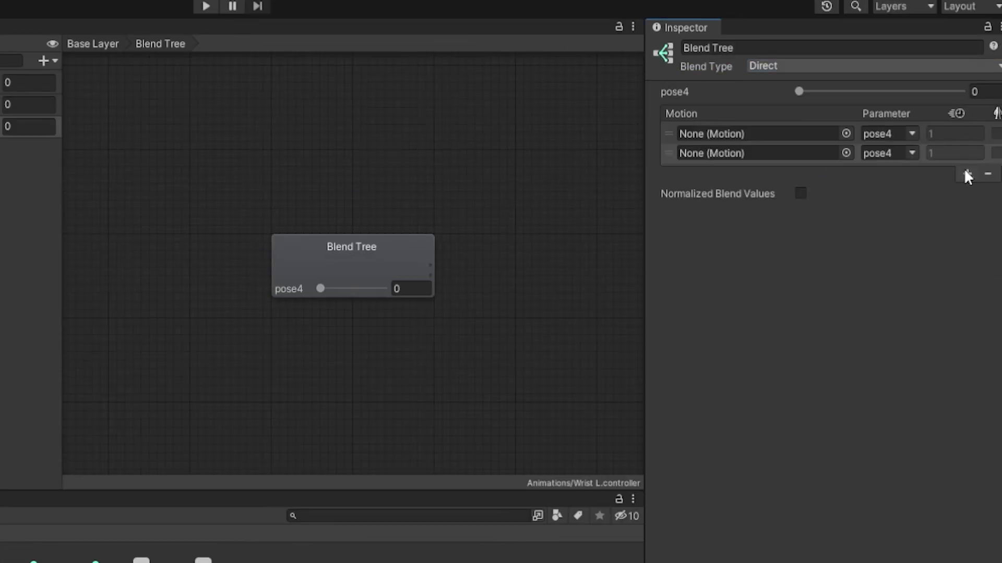
left_click(964, 170)
left_click(959, 190)
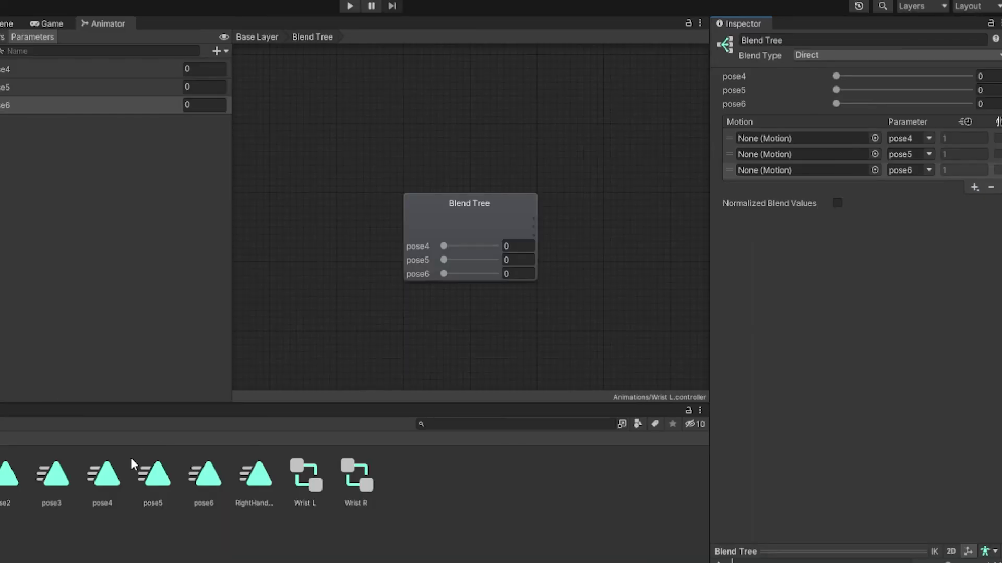
Drop the pose4, pose5 and pose6 clips into the slots and set all weights to 1
left_click_drag(107, 475, 783, 139)
left_click_drag(154, 475, 807, 157)
left_click_drag(204, 474, 784, 175)
left_click_drag(490, 288, 568, 292)
left_click_drag(490, 301, 606, 313)
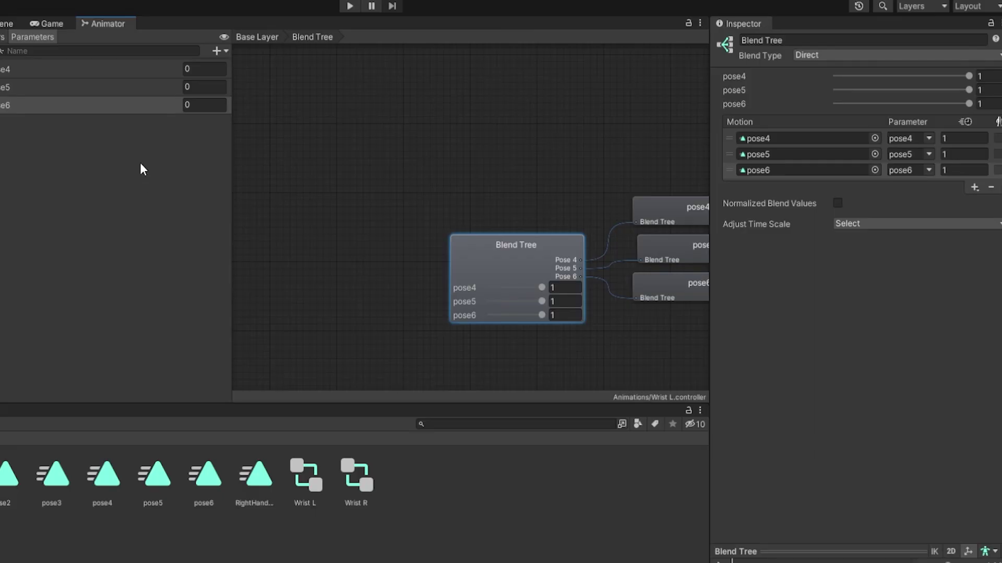
left_click(14, 24)
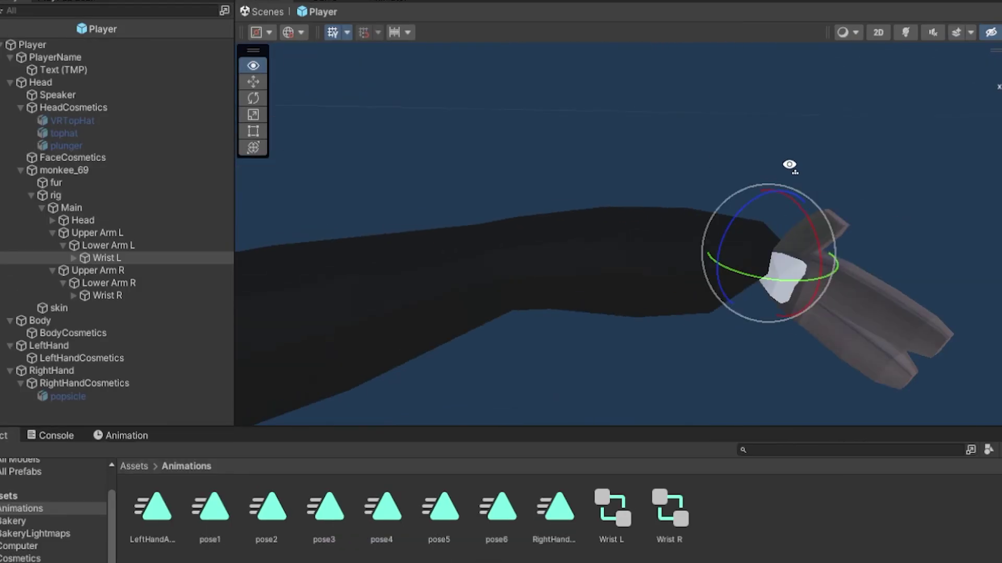
Add a Photon Animator View component to the Wrist L object
left_click_drag(744, 161, 922, 179, "alt")
left_click(253, 81)
left_click(143, 263)
left_click(785, 428)
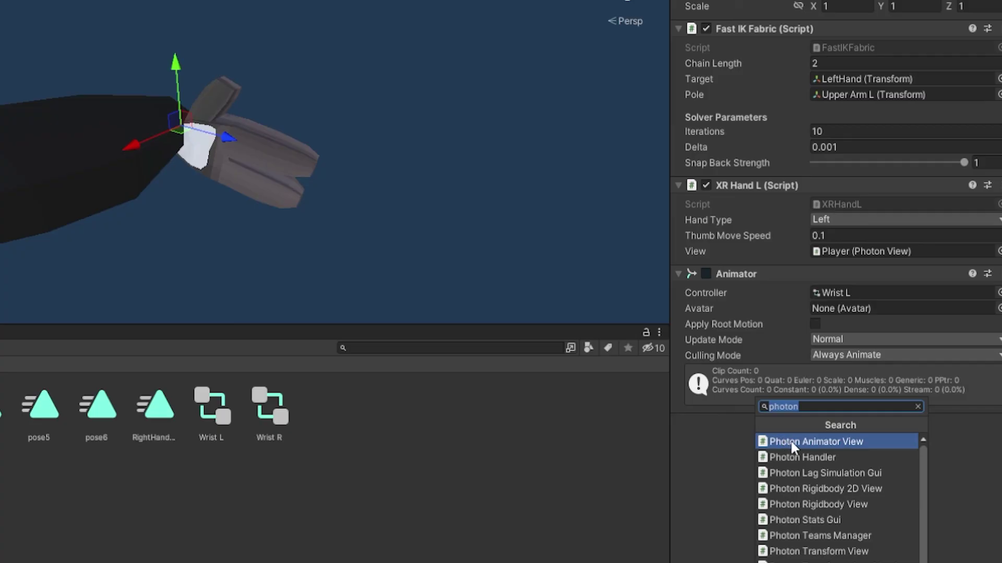
left_click(791, 442)
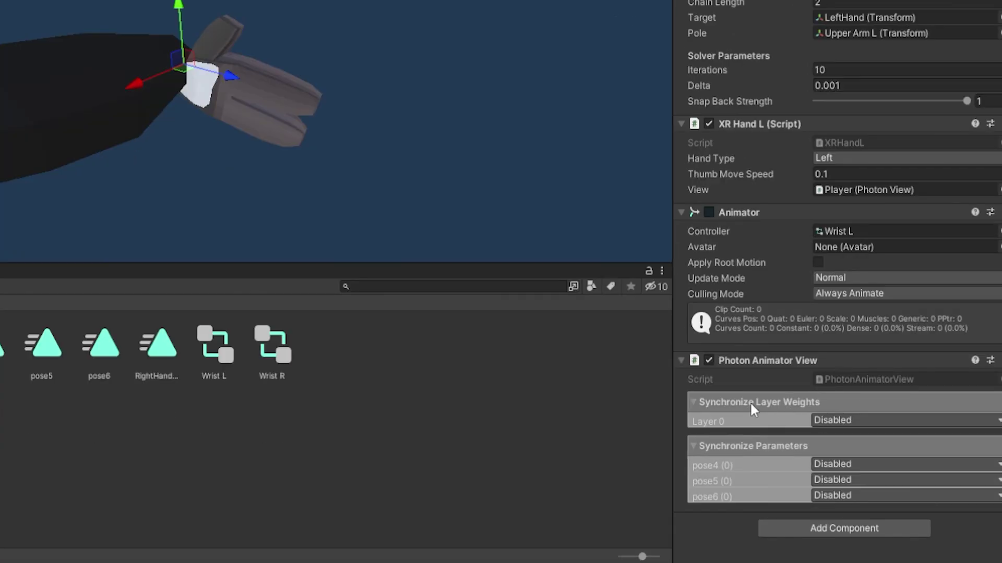
Keep layer weight syncing disabled and sync pose4, pose5 and pose6 as Discrete
left_click(852, 420)
left_click(860, 438)
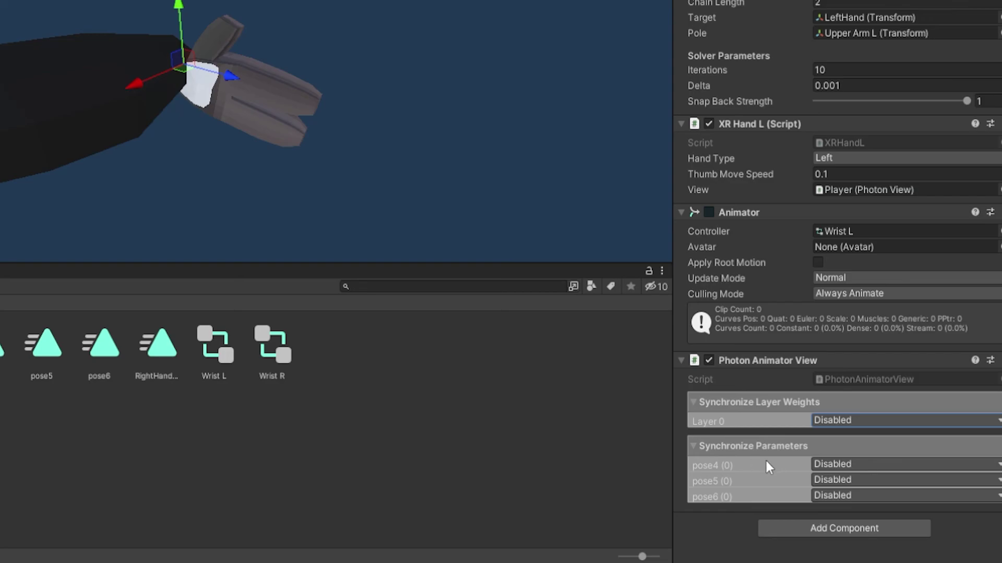
left_click(832, 465)
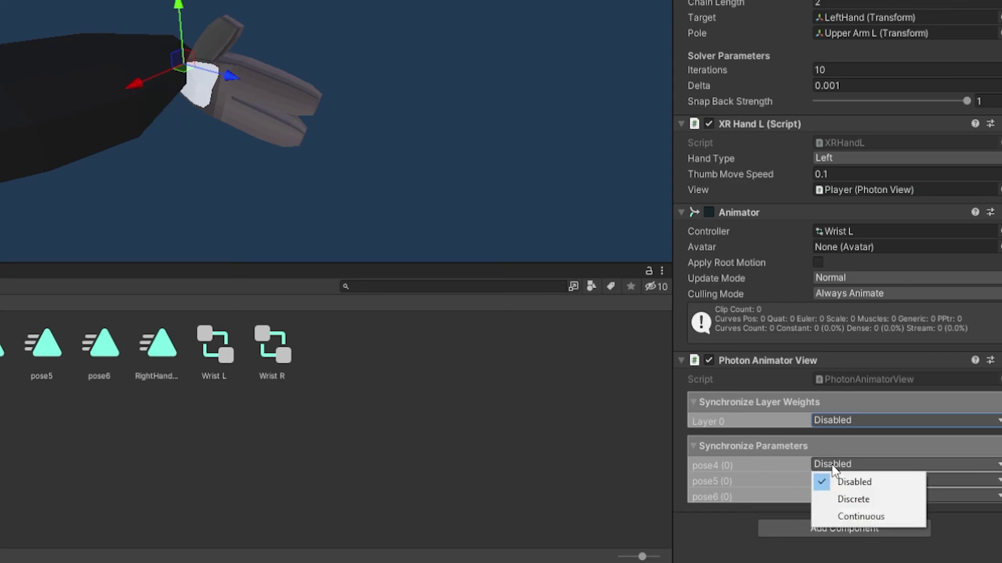
left_click(853, 496)
left_click(837, 479)
left_click(853, 515)
left_click(844, 496)
left_click(854, 528)
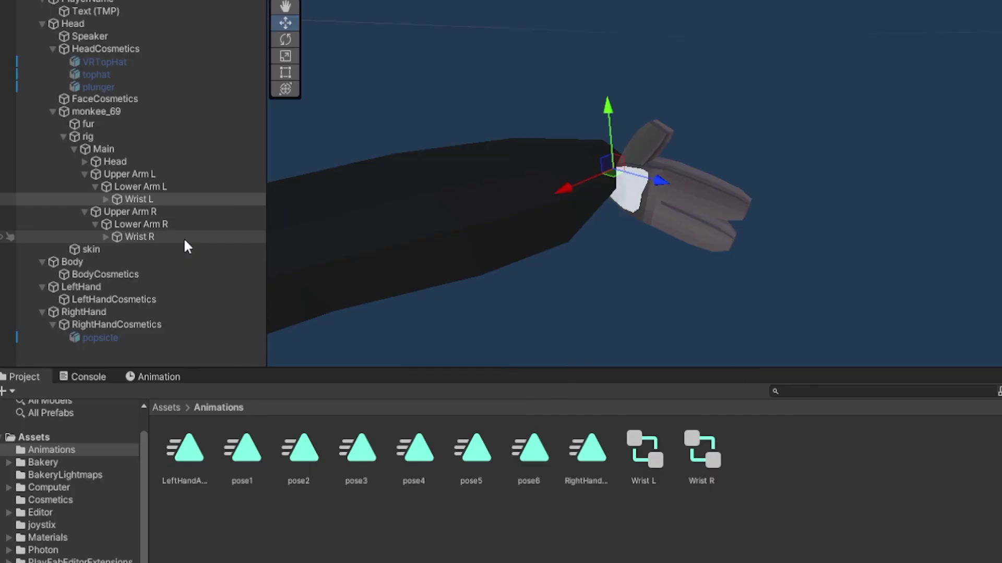
Add a Photon Animator View component to the Wrist R object
left_click(183, 237)
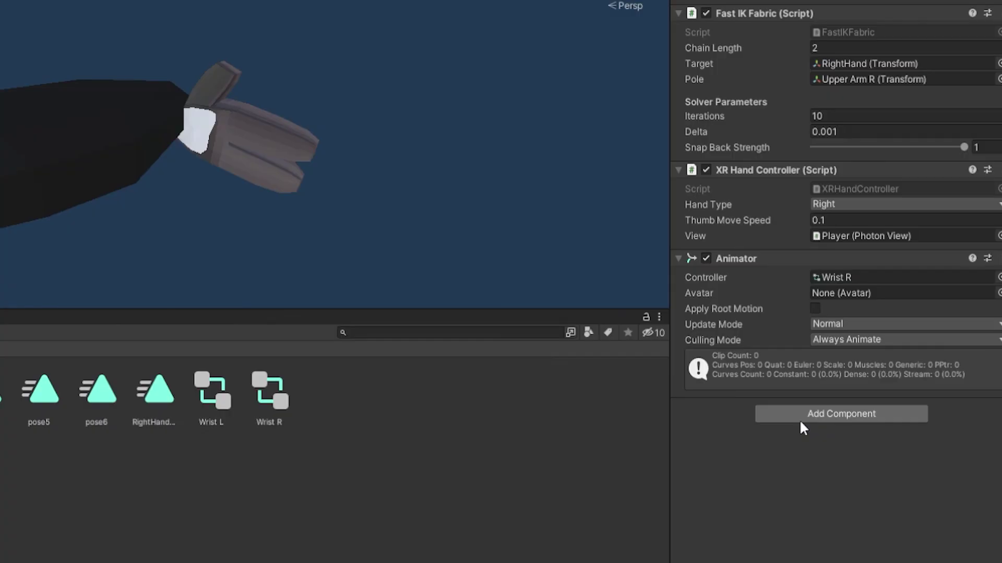
left_click(801, 420)
left_click(804, 424)
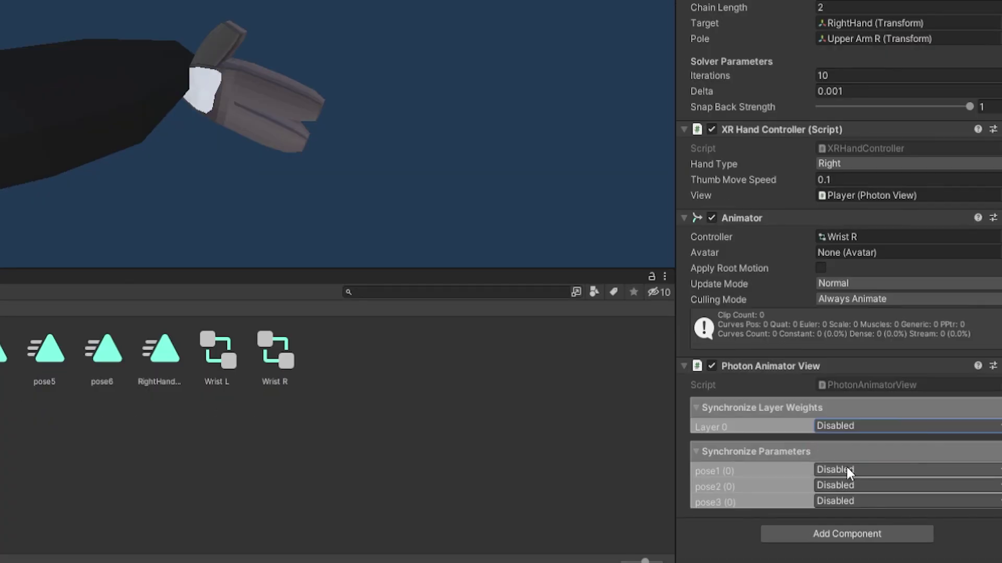
Sync pose1, pose2 and pose3 as Discrete in Wrist R's Photon Animator View
left_click(841, 509)
left_click(850, 546)
left_click(840, 526)
left_click(855, 520)
left_click(851, 502)
left_click(856, 538)
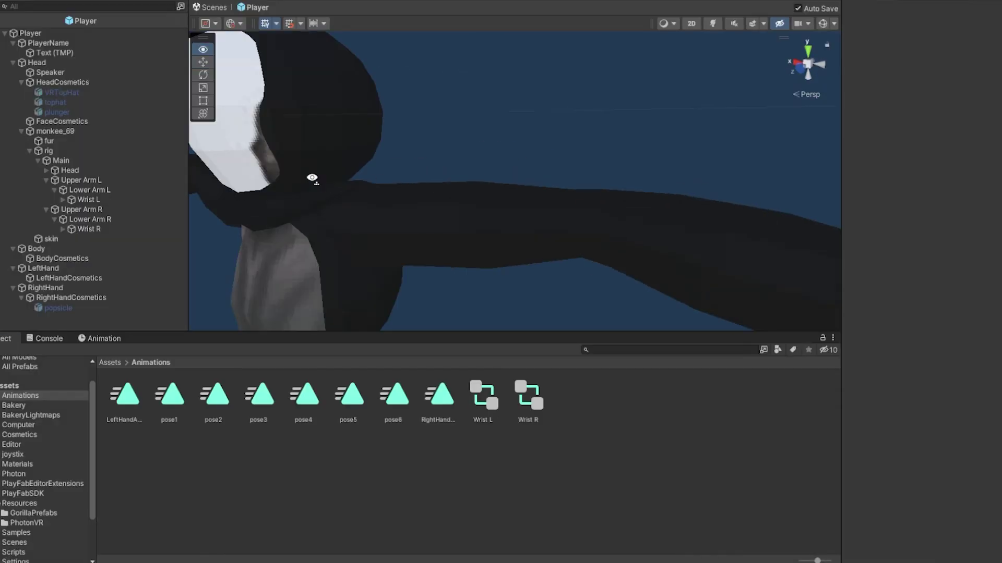
left_click_drag(312, 178, 220, 54, "alt")
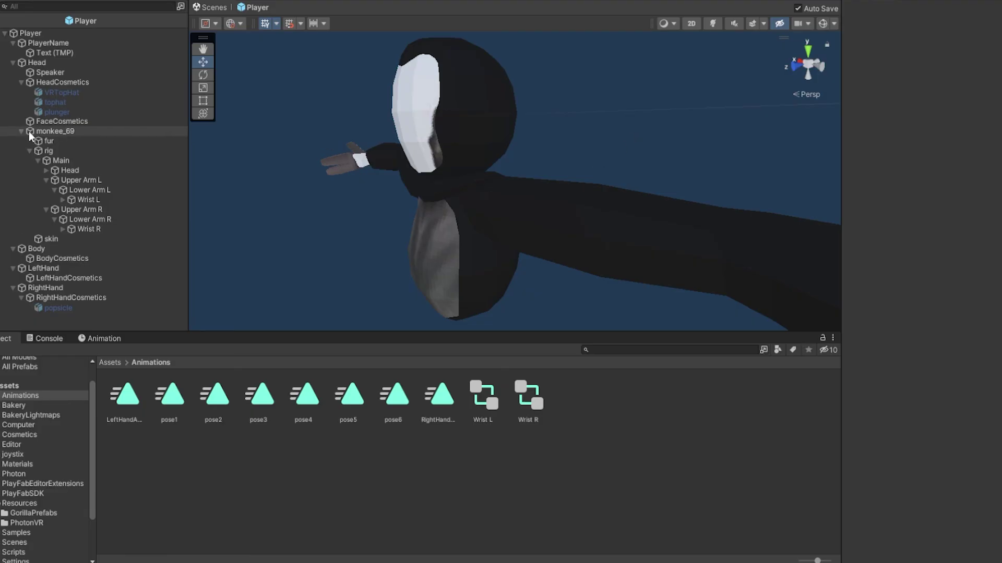
Create an empty child 'NetworkedFingers' under monkee_69 and give it a Photon View component
left_click(47, 133)
right_click(50, 132)
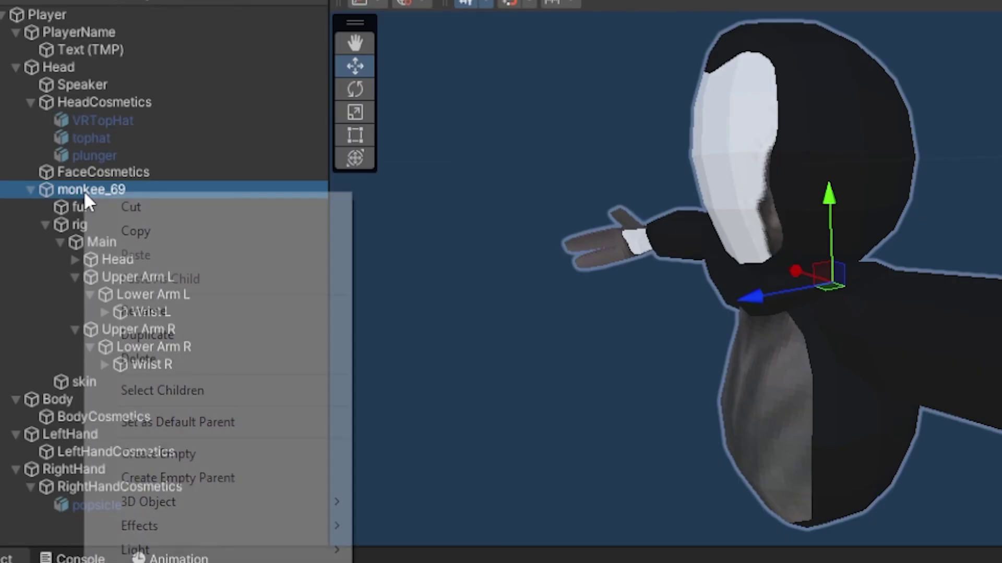
left_click(213, 452)
type("Netwo")
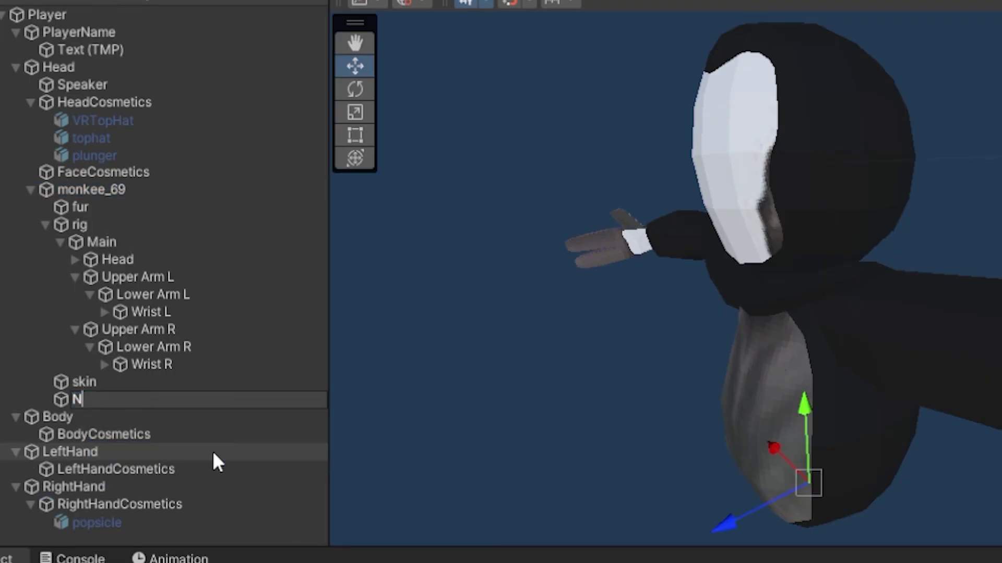
type("rkedFingers")
key("Return")
left_click(769, 233)
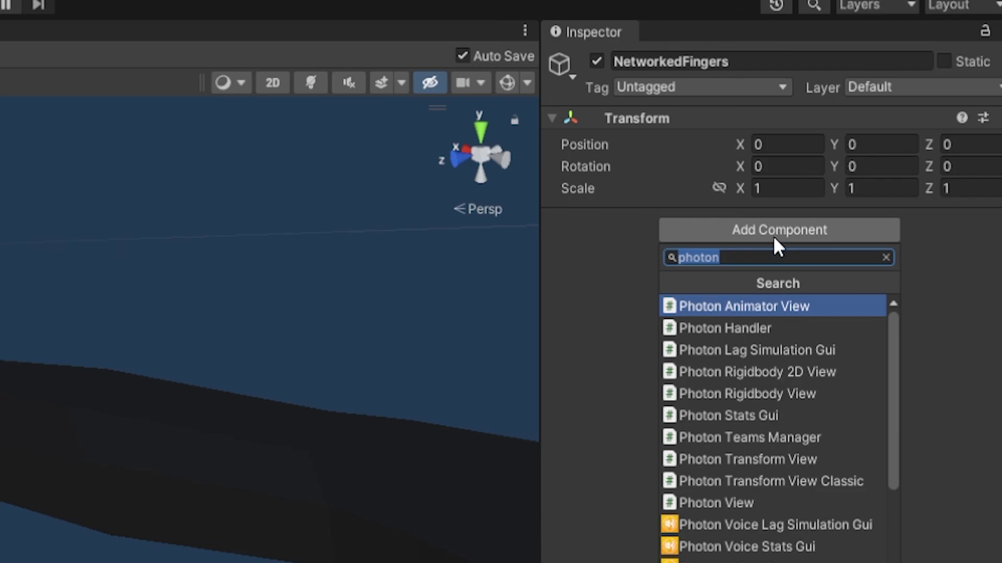
left_click(794, 504)
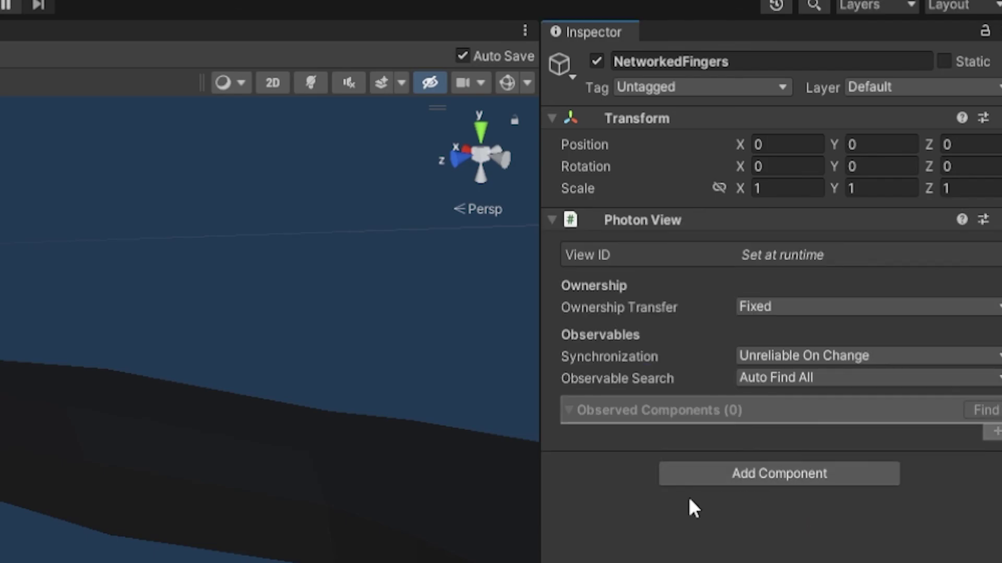